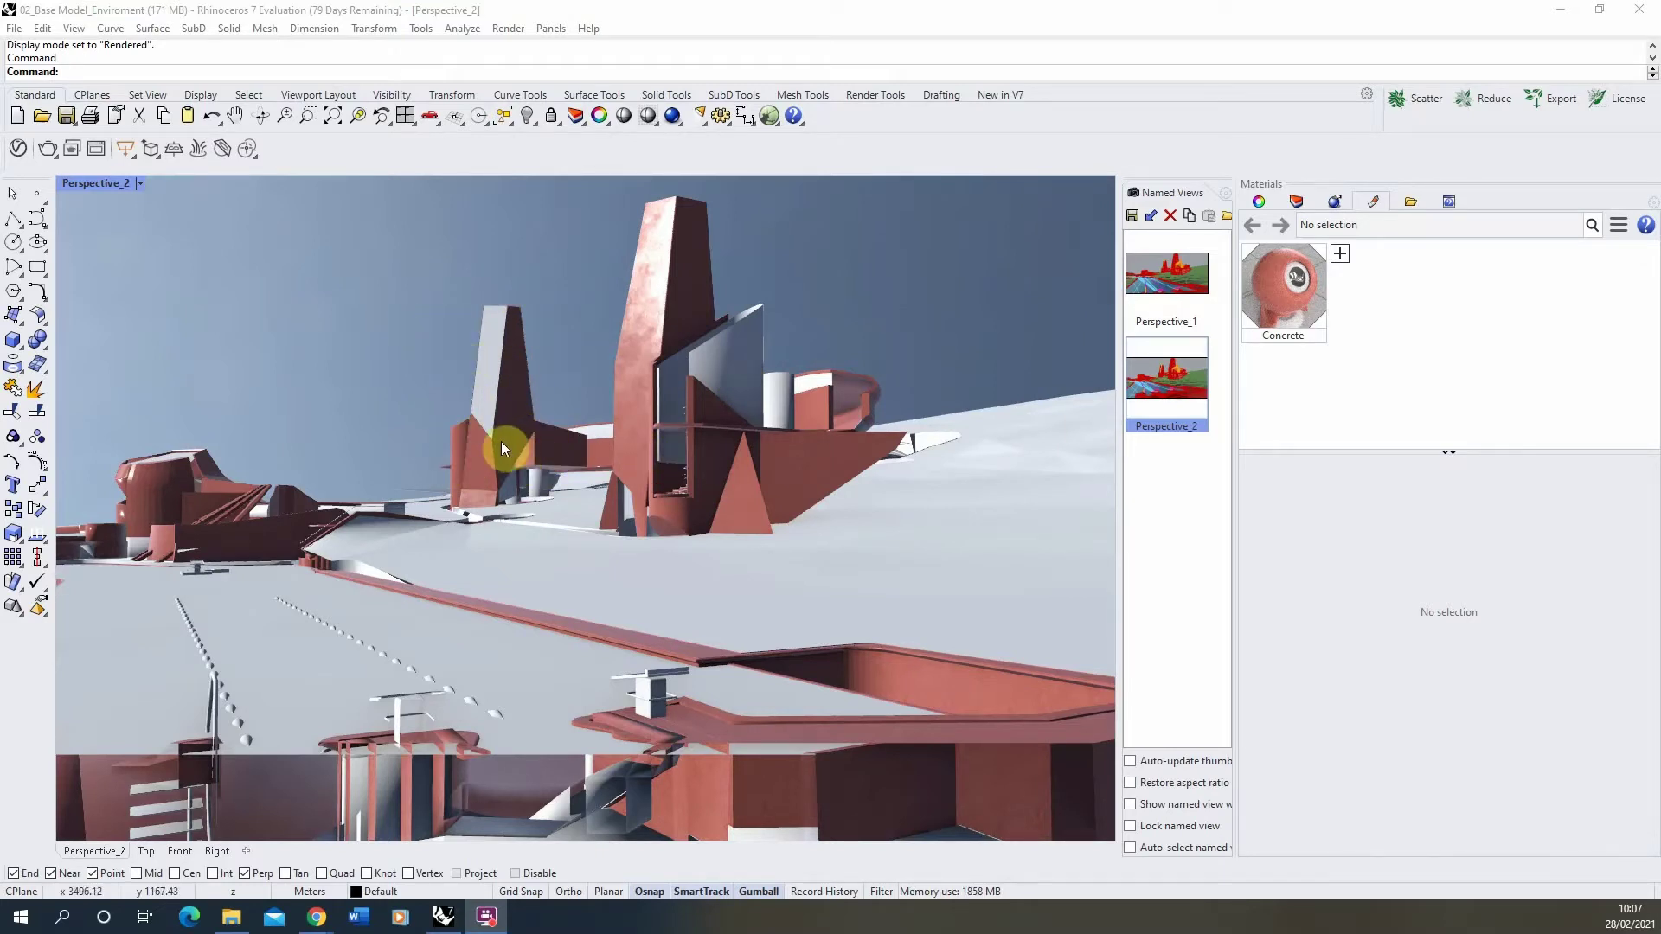
# - Orbit and zoom in on the right-hand tower and select its glass polysurface
pyautogui.moveTo(438, 385); pyautogui.dragTo(637, 382, button='right')
pyautogui.scroll(-3, 667, 775)
pyautogui.scroll(-5, 220, 380)
pyautogui.scroll(-3, 1097, 448)
pyautogui.click(721, 337)
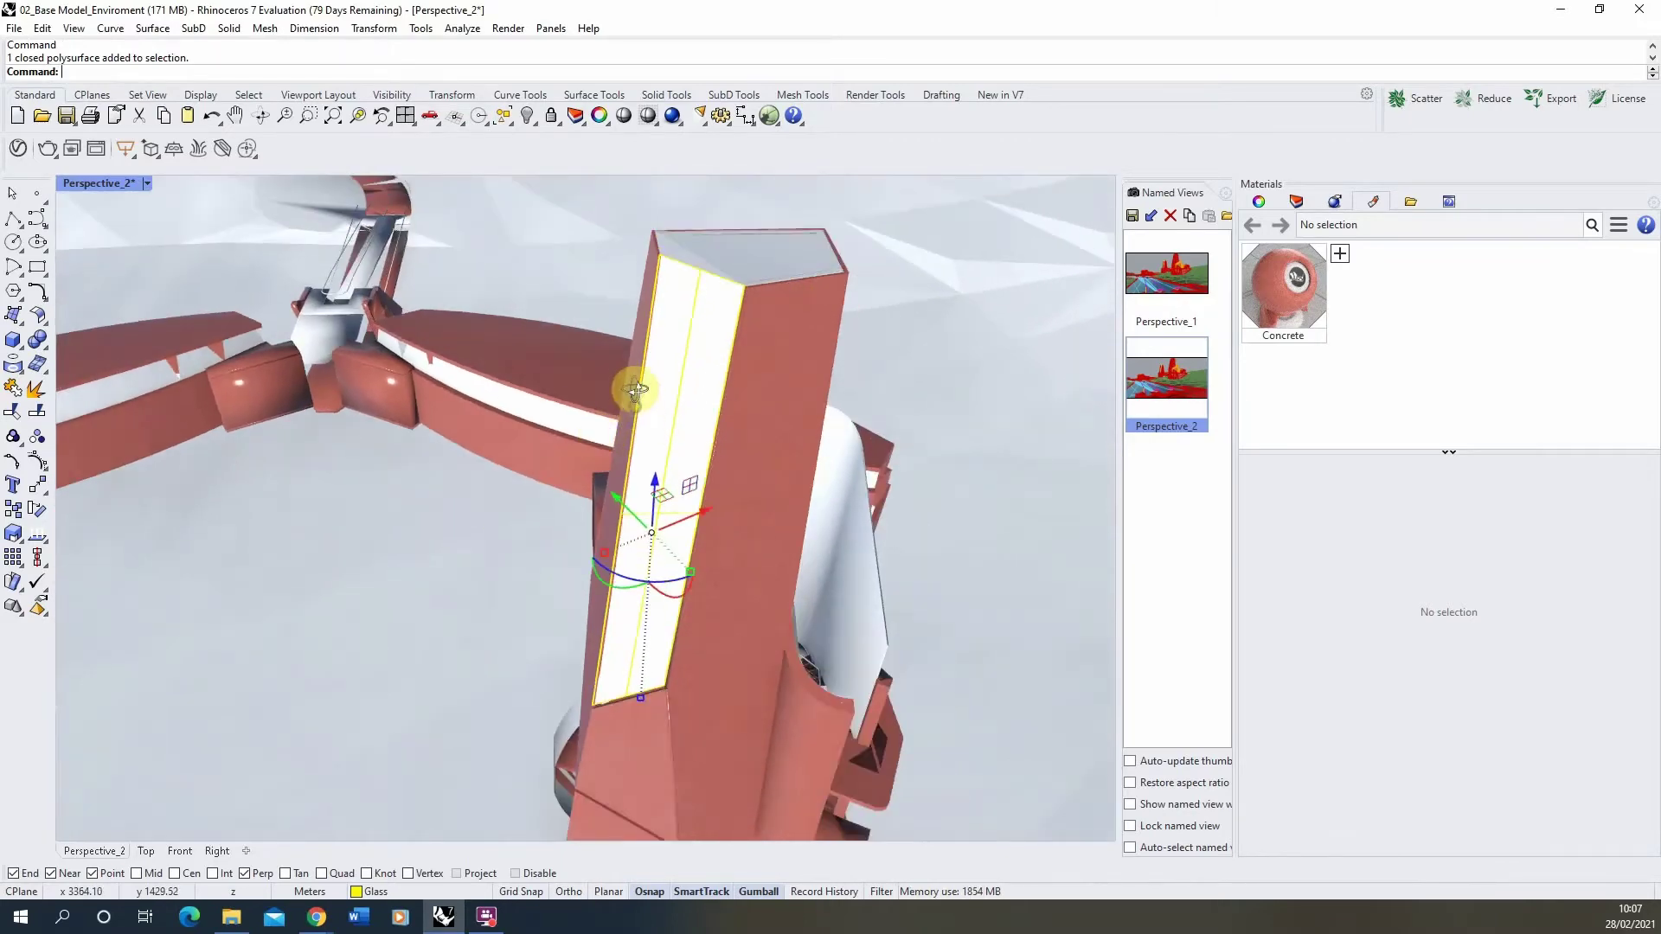
# - Create a new Physically Based material in the Materials panel and name it Glass
pyautogui.click(1339, 253)
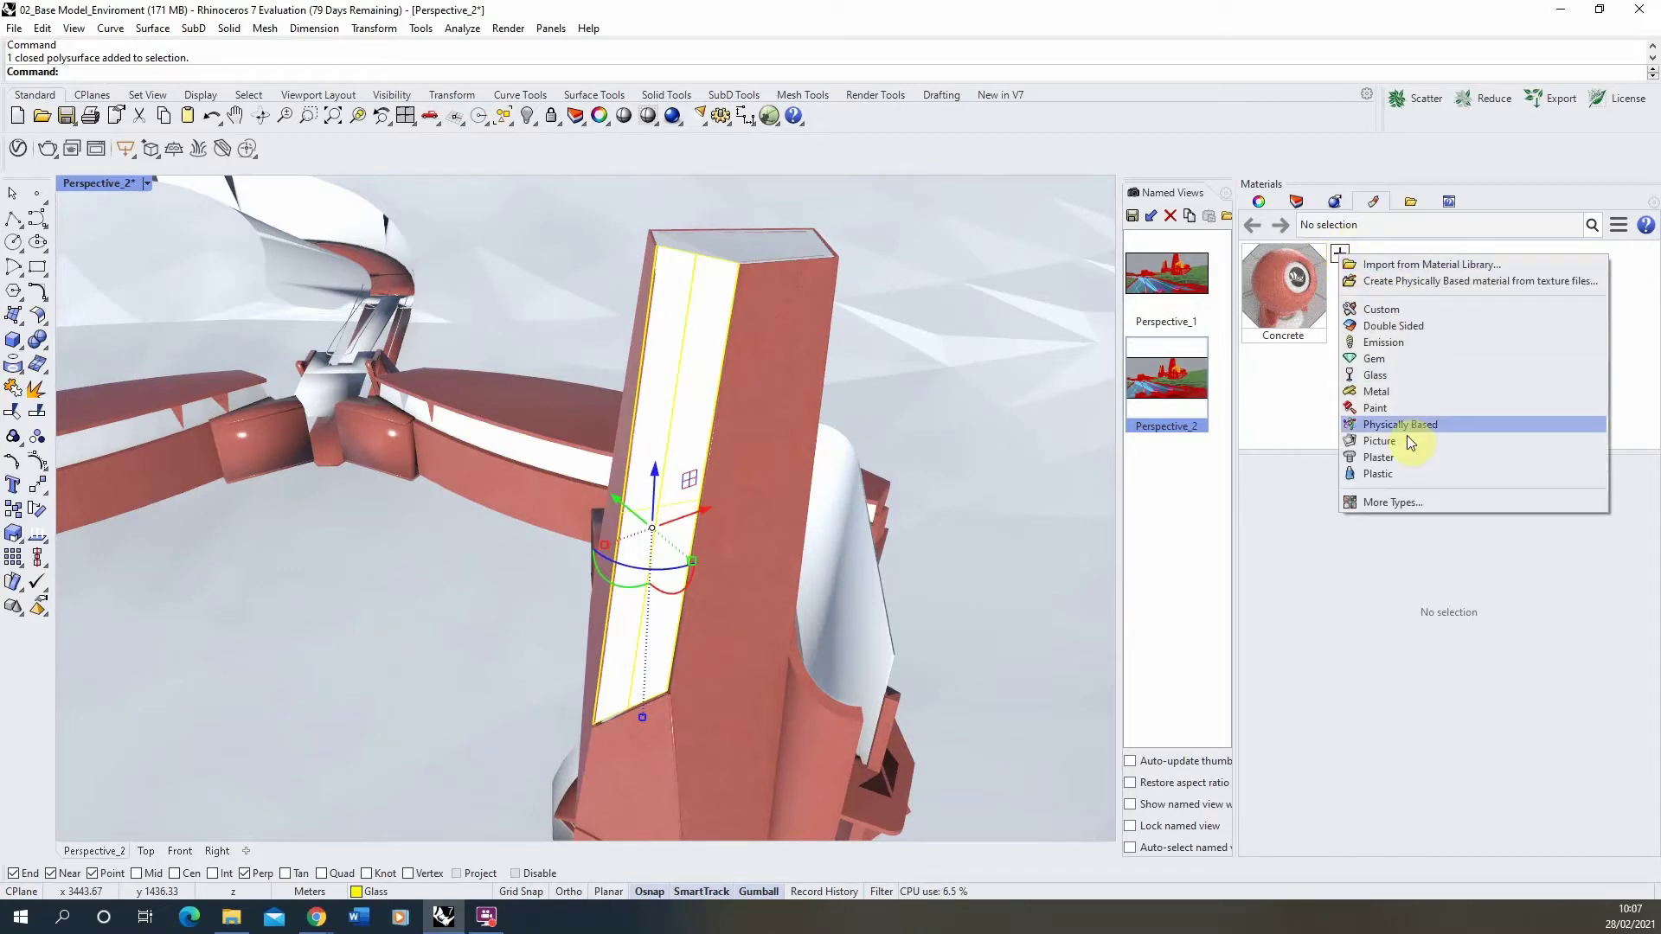
pyautogui.click(1430, 423)
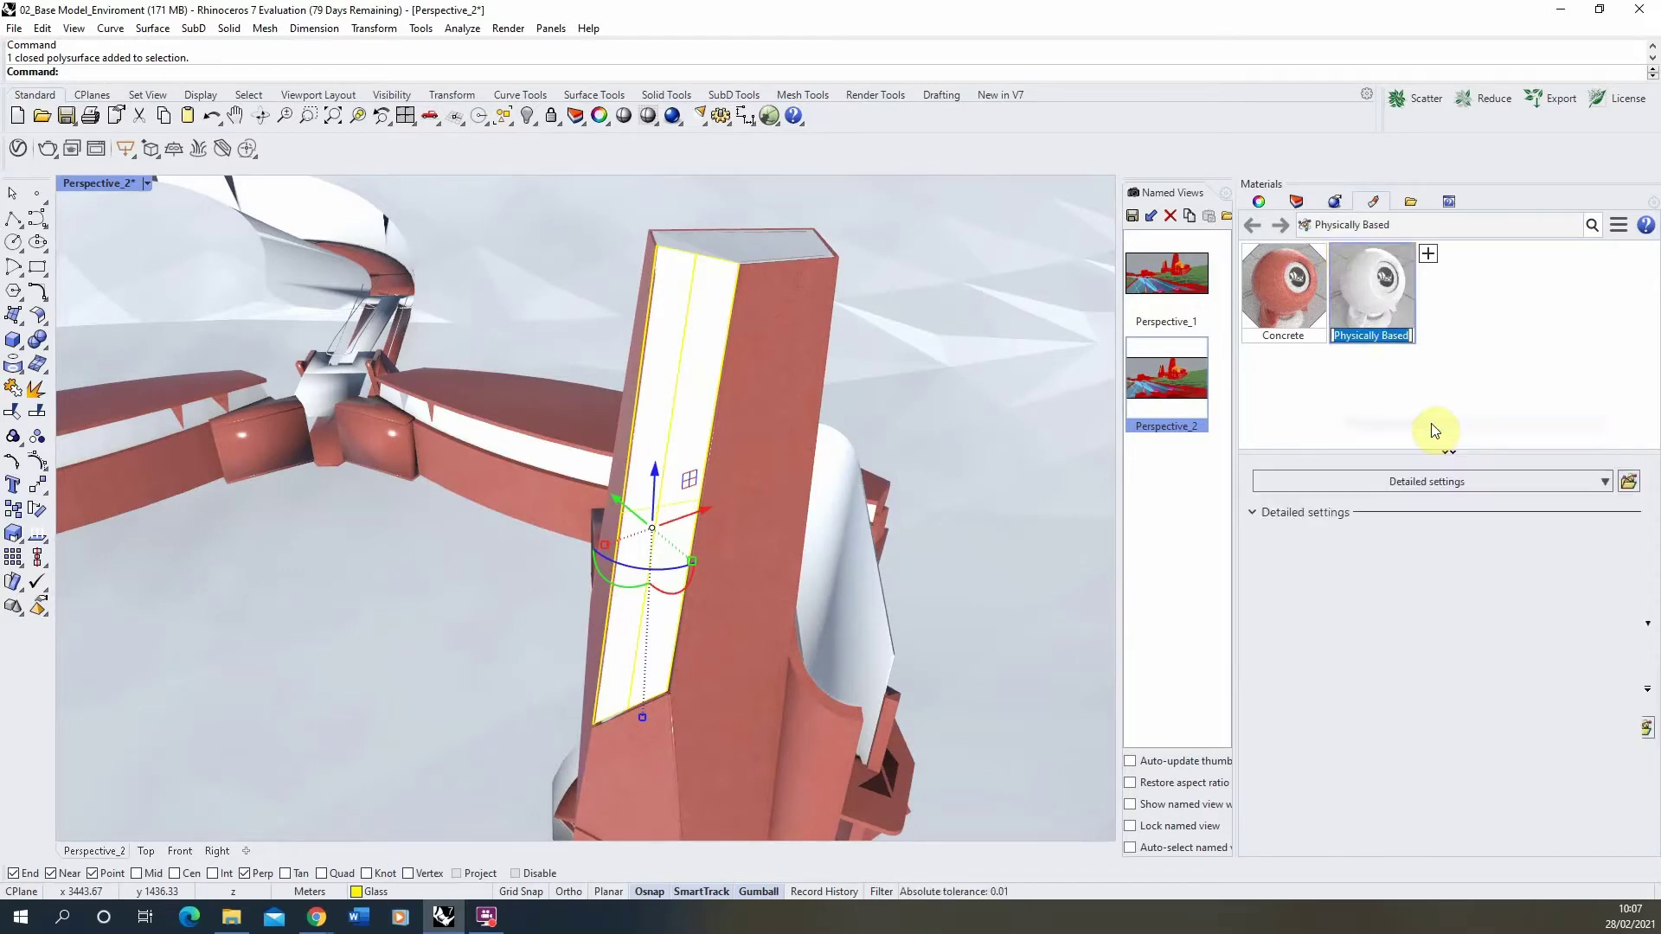
pyautogui.write('Glass')
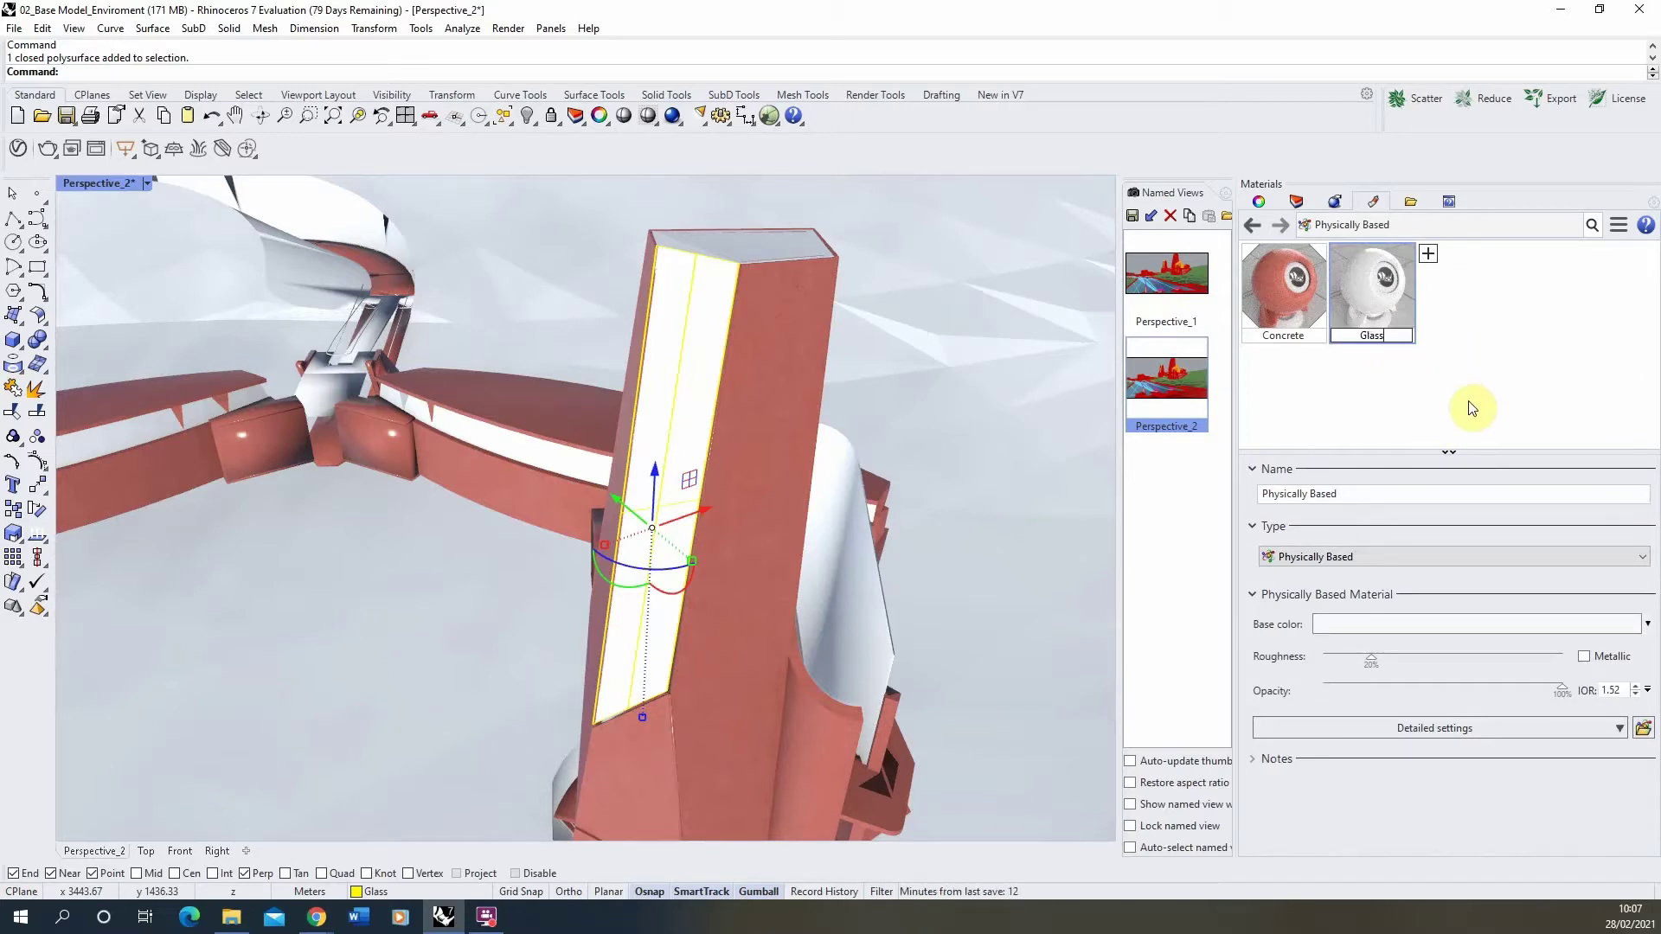
pyautogui.press('Return')
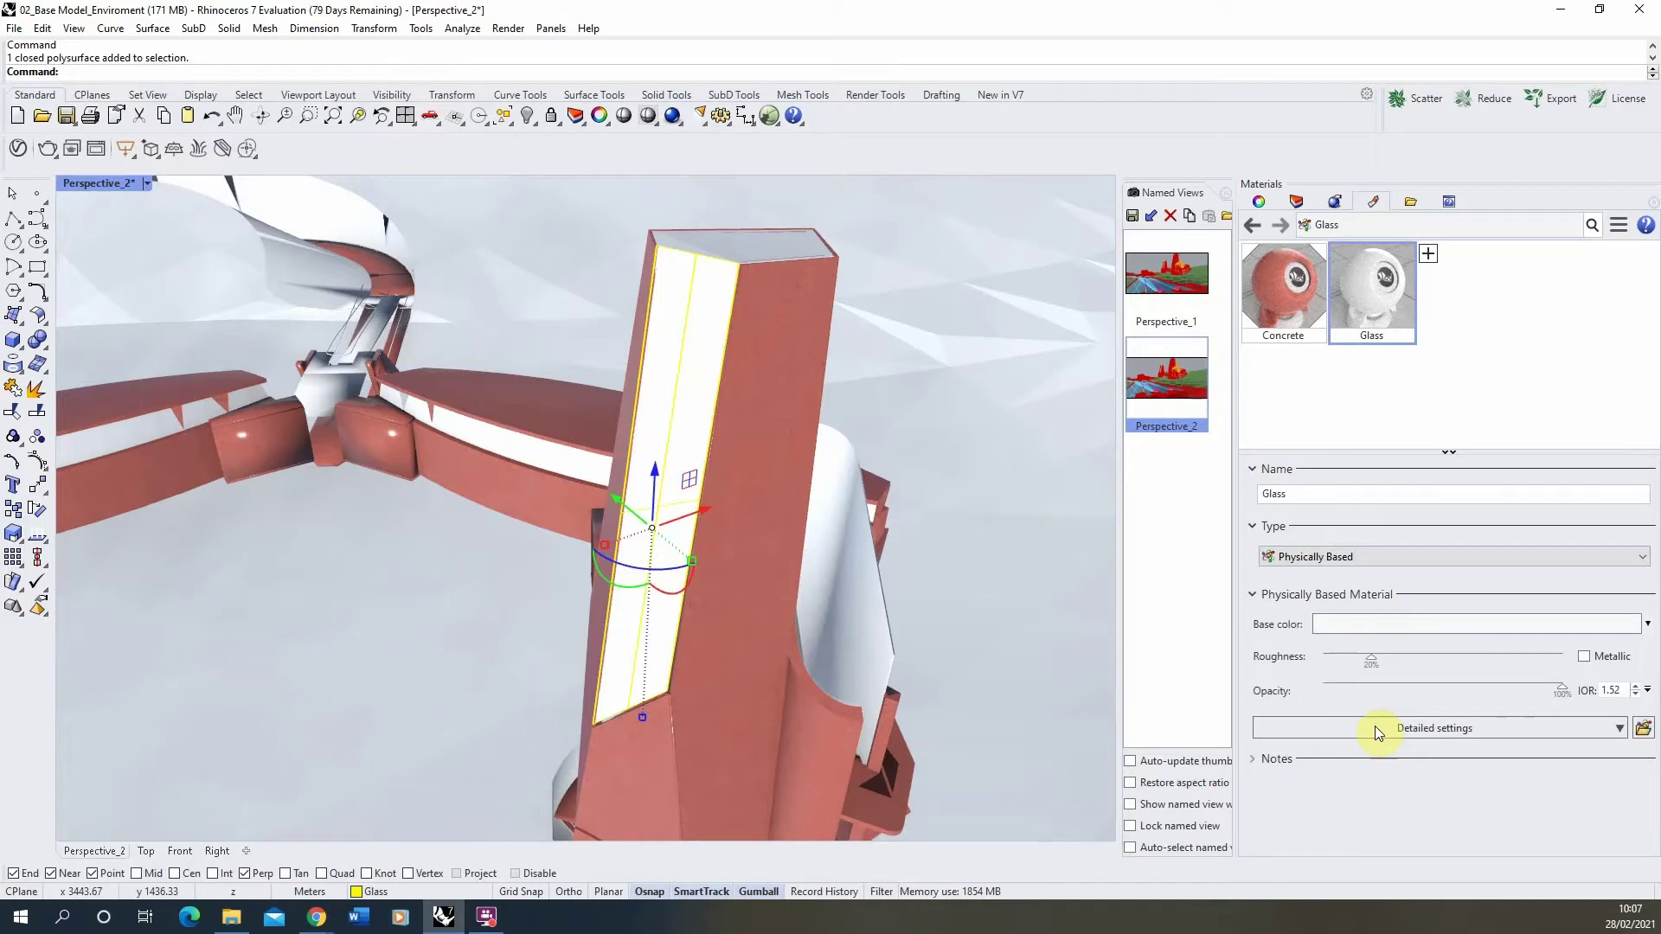
# - Show the Base Color / Metallic / Roughness settings and set Glass roughness to 0.00
pyautogui.click(1400, 731)
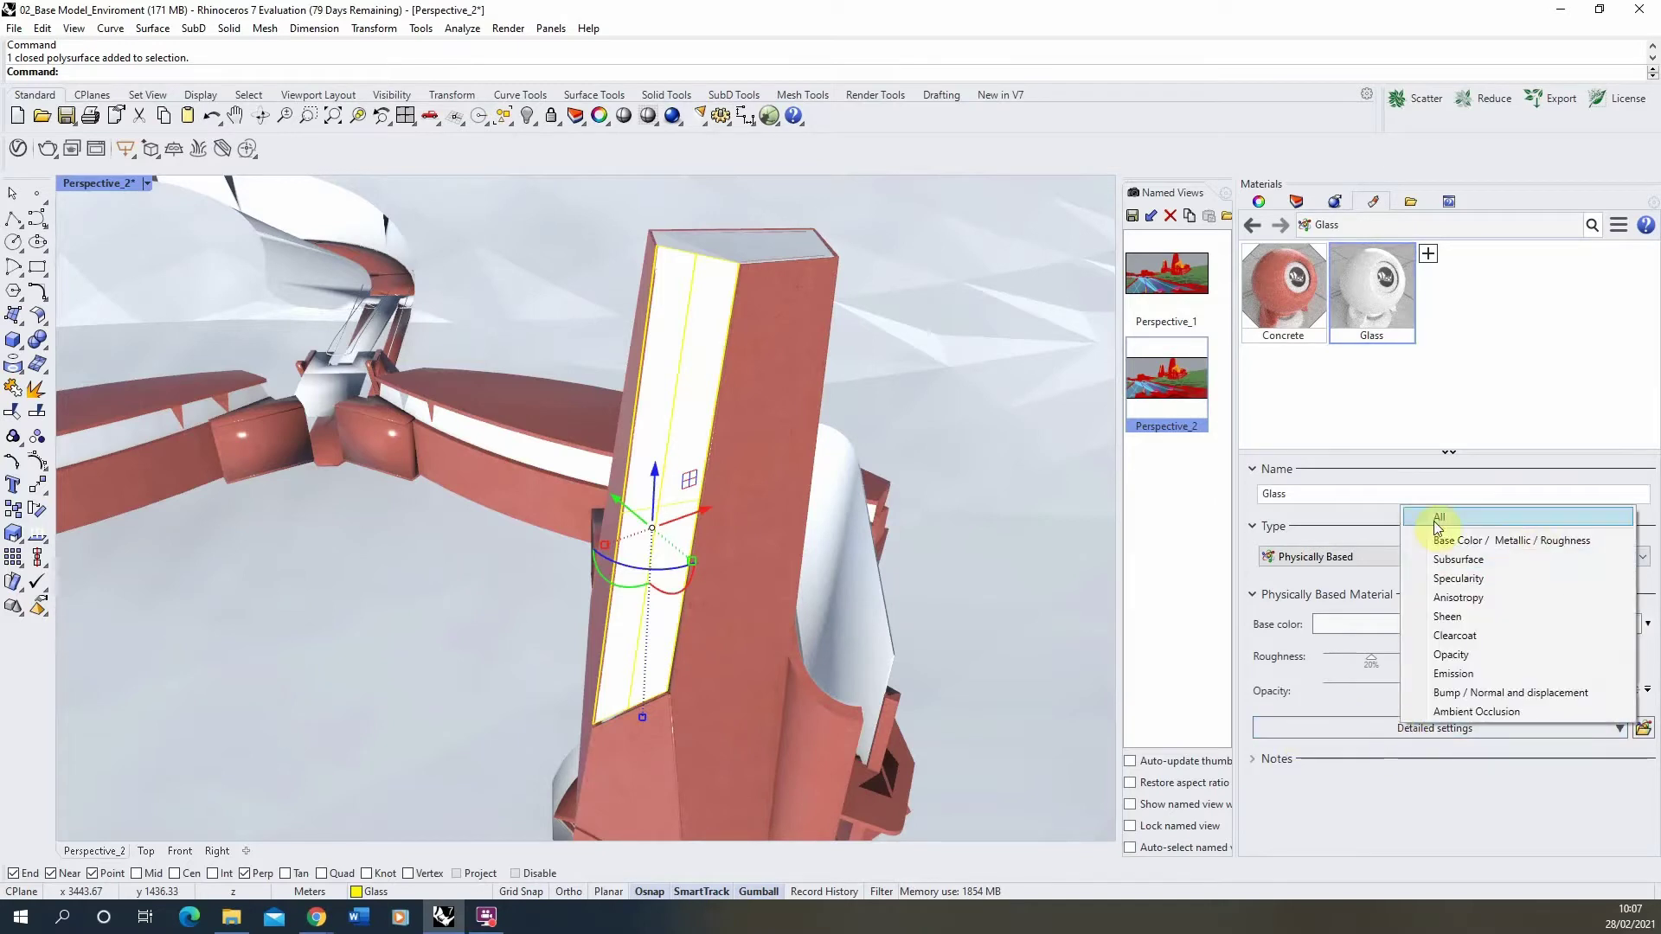
pyautogui.click(1425, 543)
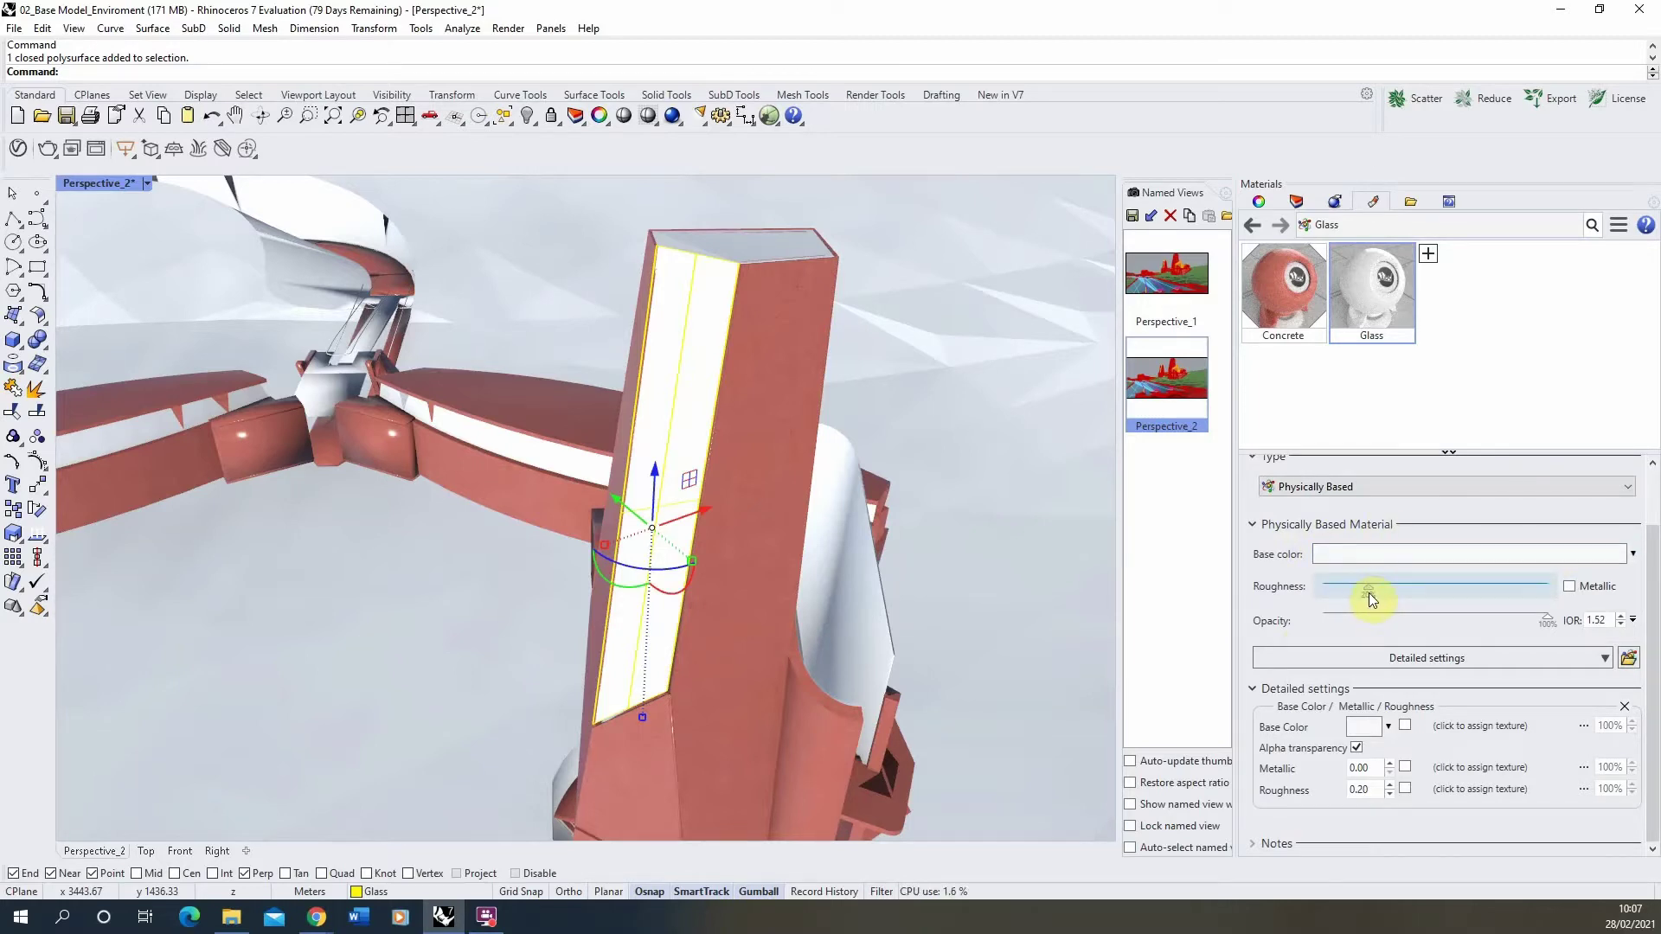
pyautogui.doubleClick(1372, 787)
pyautogui.write('0')
pyautogui.press('Return')
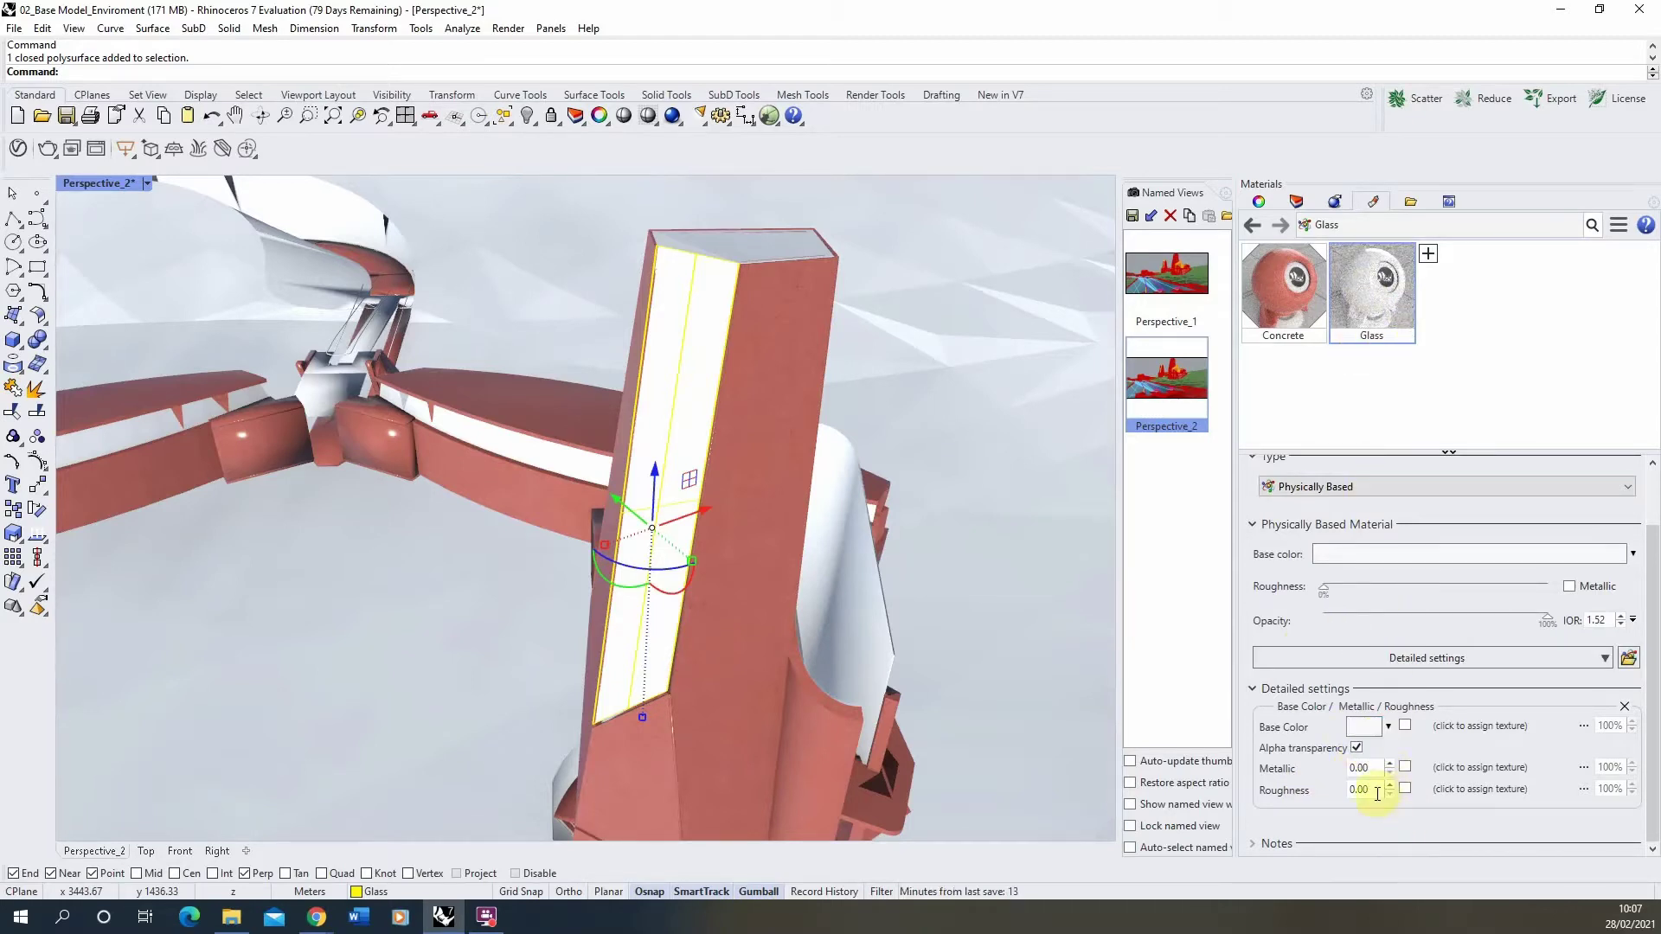
# - Add the tower's top glass face to the selection and pick the Glass material
pyautogui.keyDown('shift'); pyautogui.click(742, 247); pyautogui.keyUp('shift')
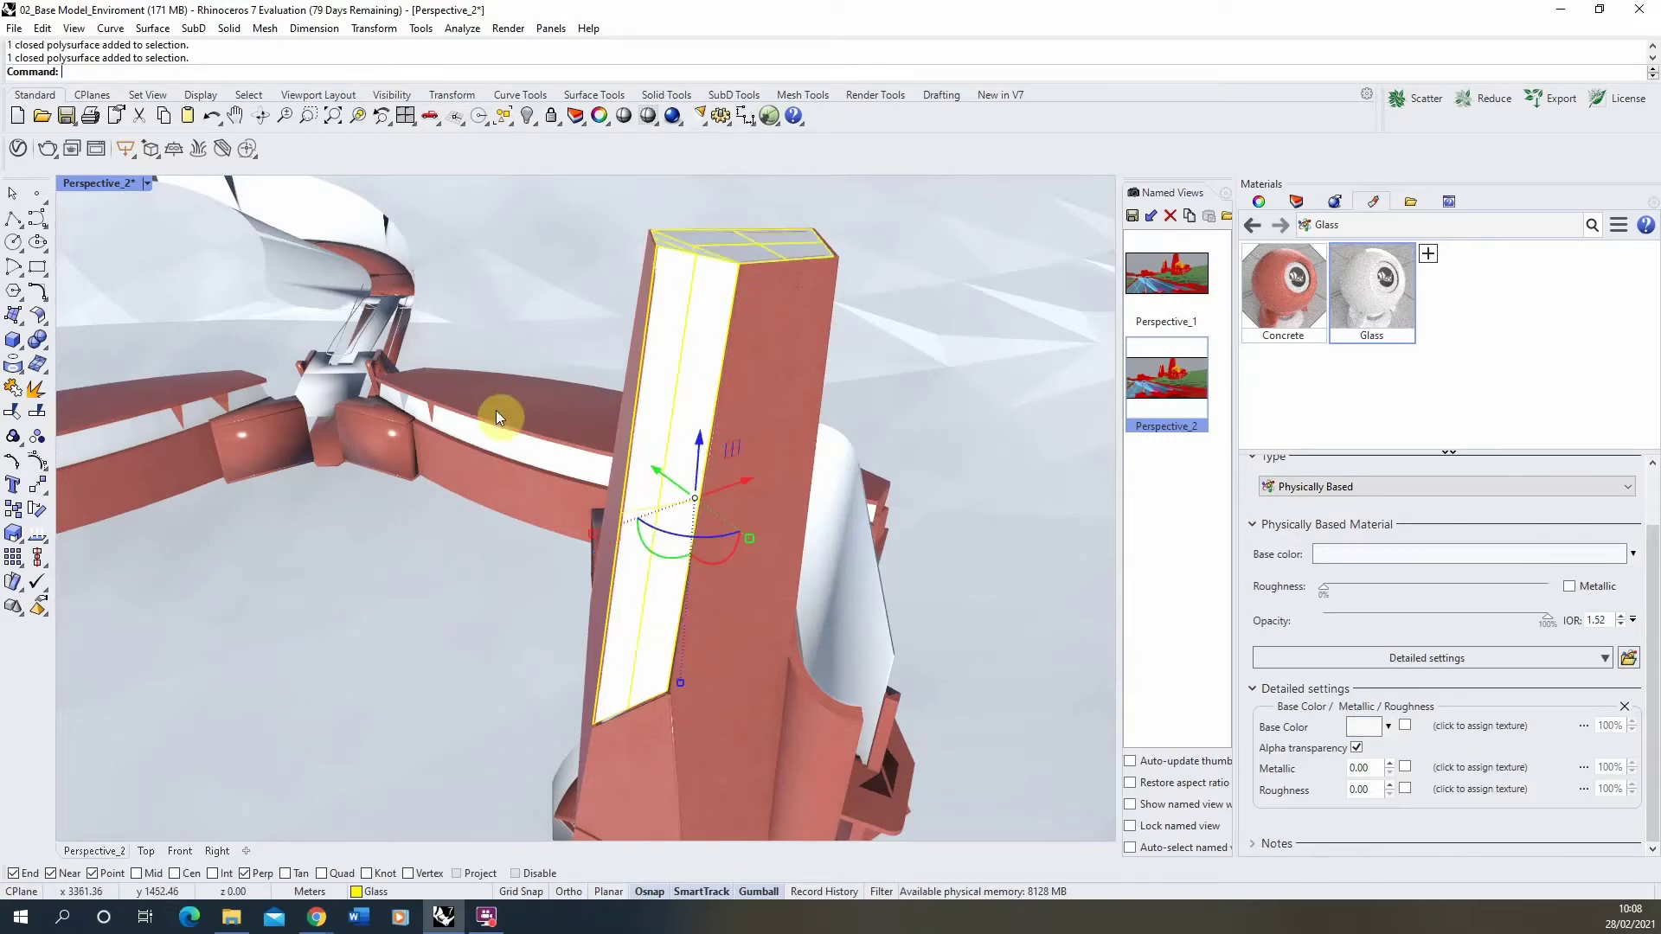
pyautogui.moveTo(496, 410); pyautogui.dragTo(1112, 277, button='right')
pyautogui.click(1382, 275)
# - Assign the Glass material to the selected tower glass panels with Assign to Objects
pyautogui.rightClick(1381, 275)
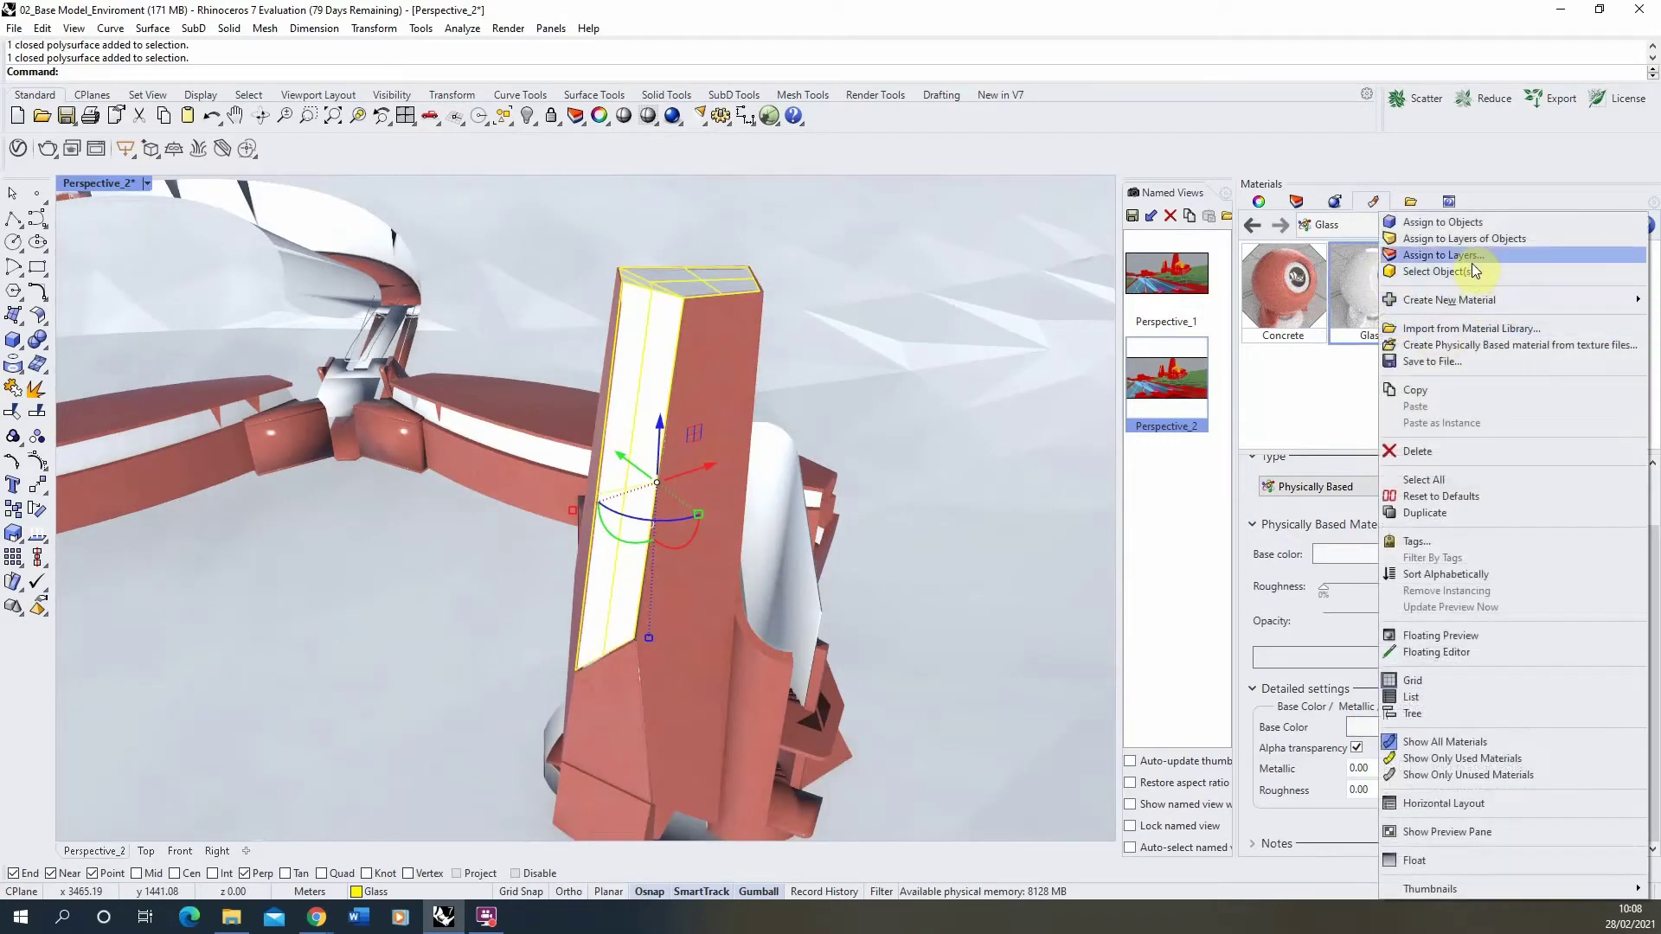
pyautogui.click(1457, 223)
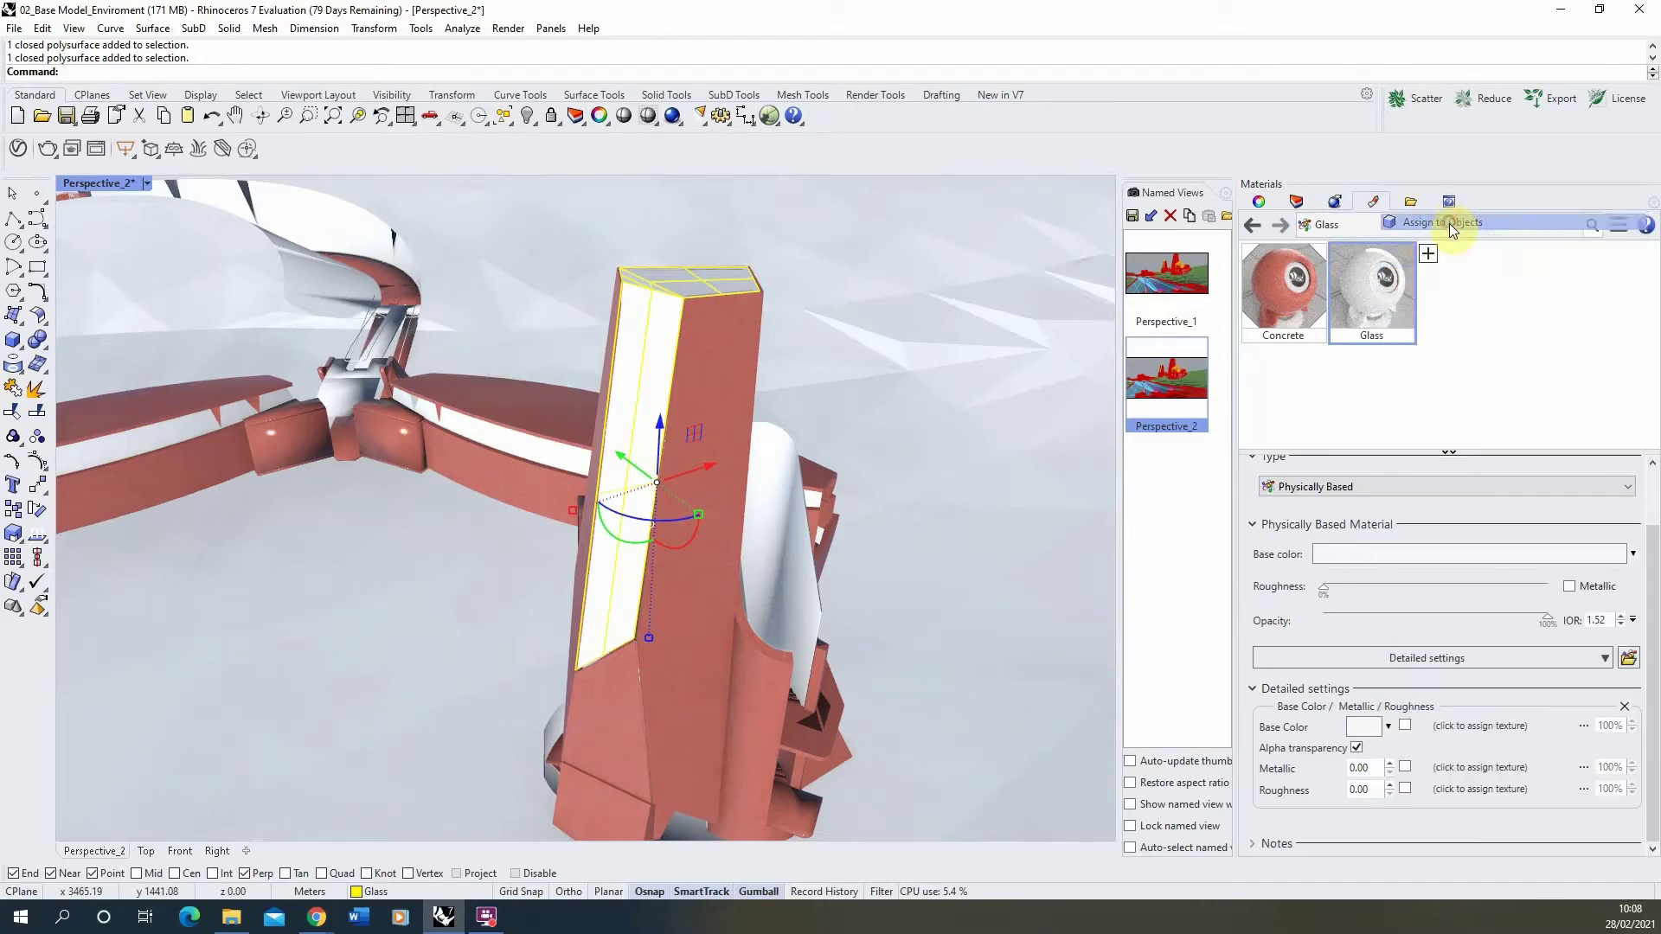
pyautogui.moveTo(582, 508)
pyautogui.mouseDown(button='right')
pyautogui.moveTo(604, 508)
pyautogui.moveTo(575, 493)
pyautogui.mouseUp(button='right')
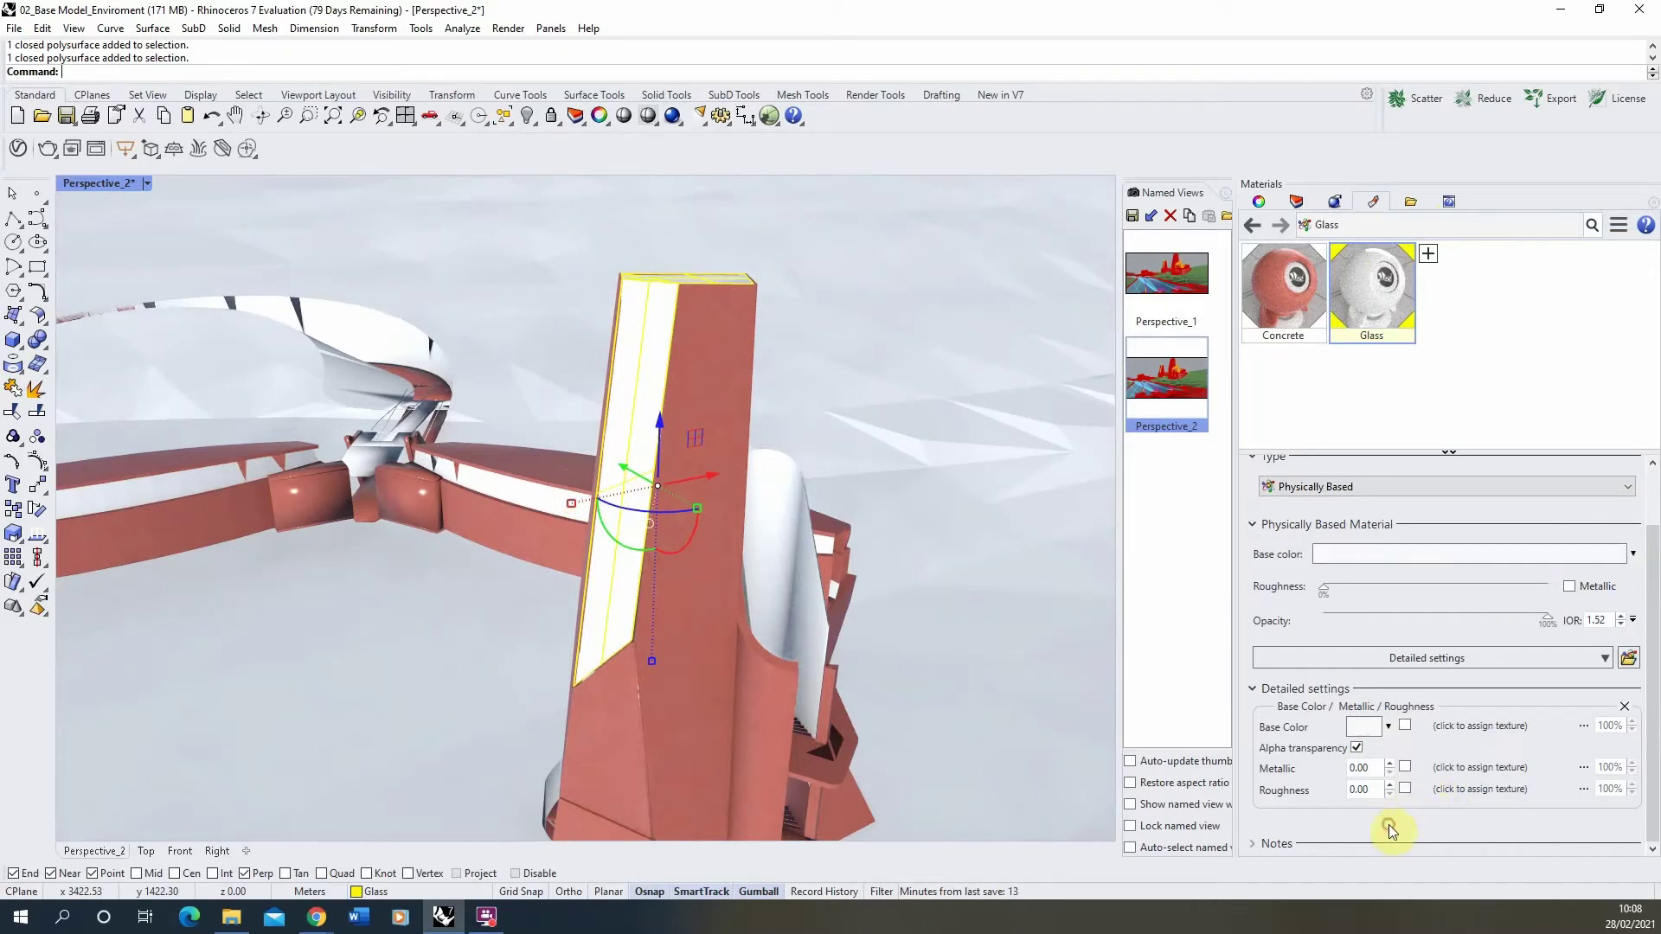
# - Enable Opacity in the Glass material's detailed settings and set Opacity Amount to 0.00
pyautogui.click(1461, 659)
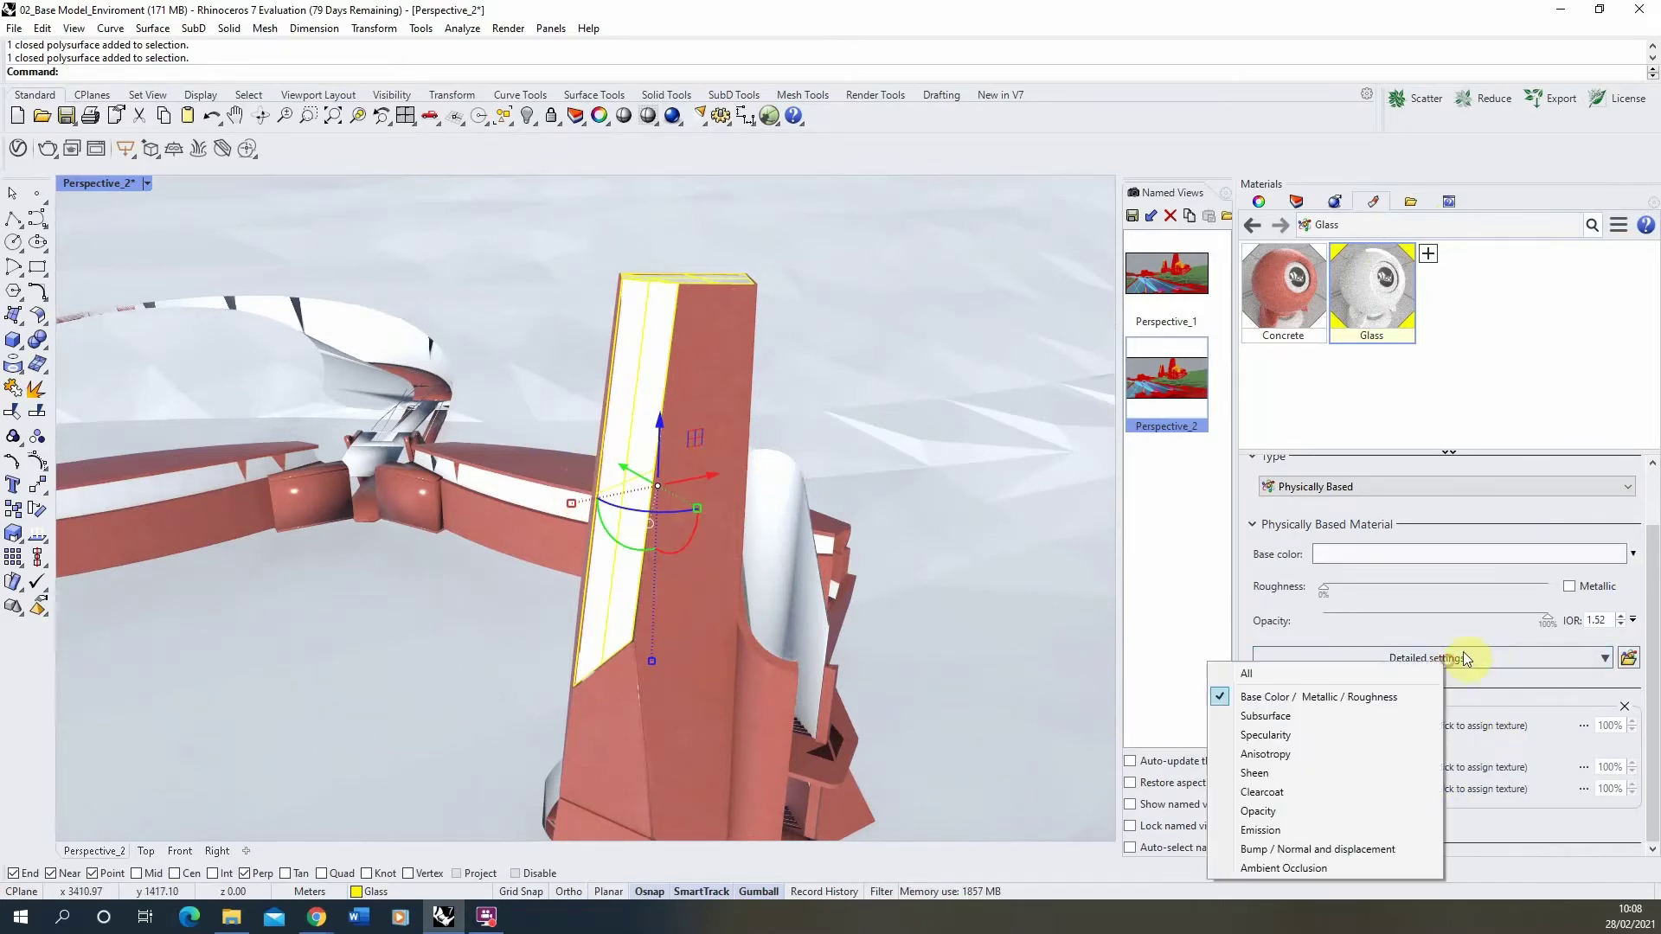
pyautogui.click(1289, 812)
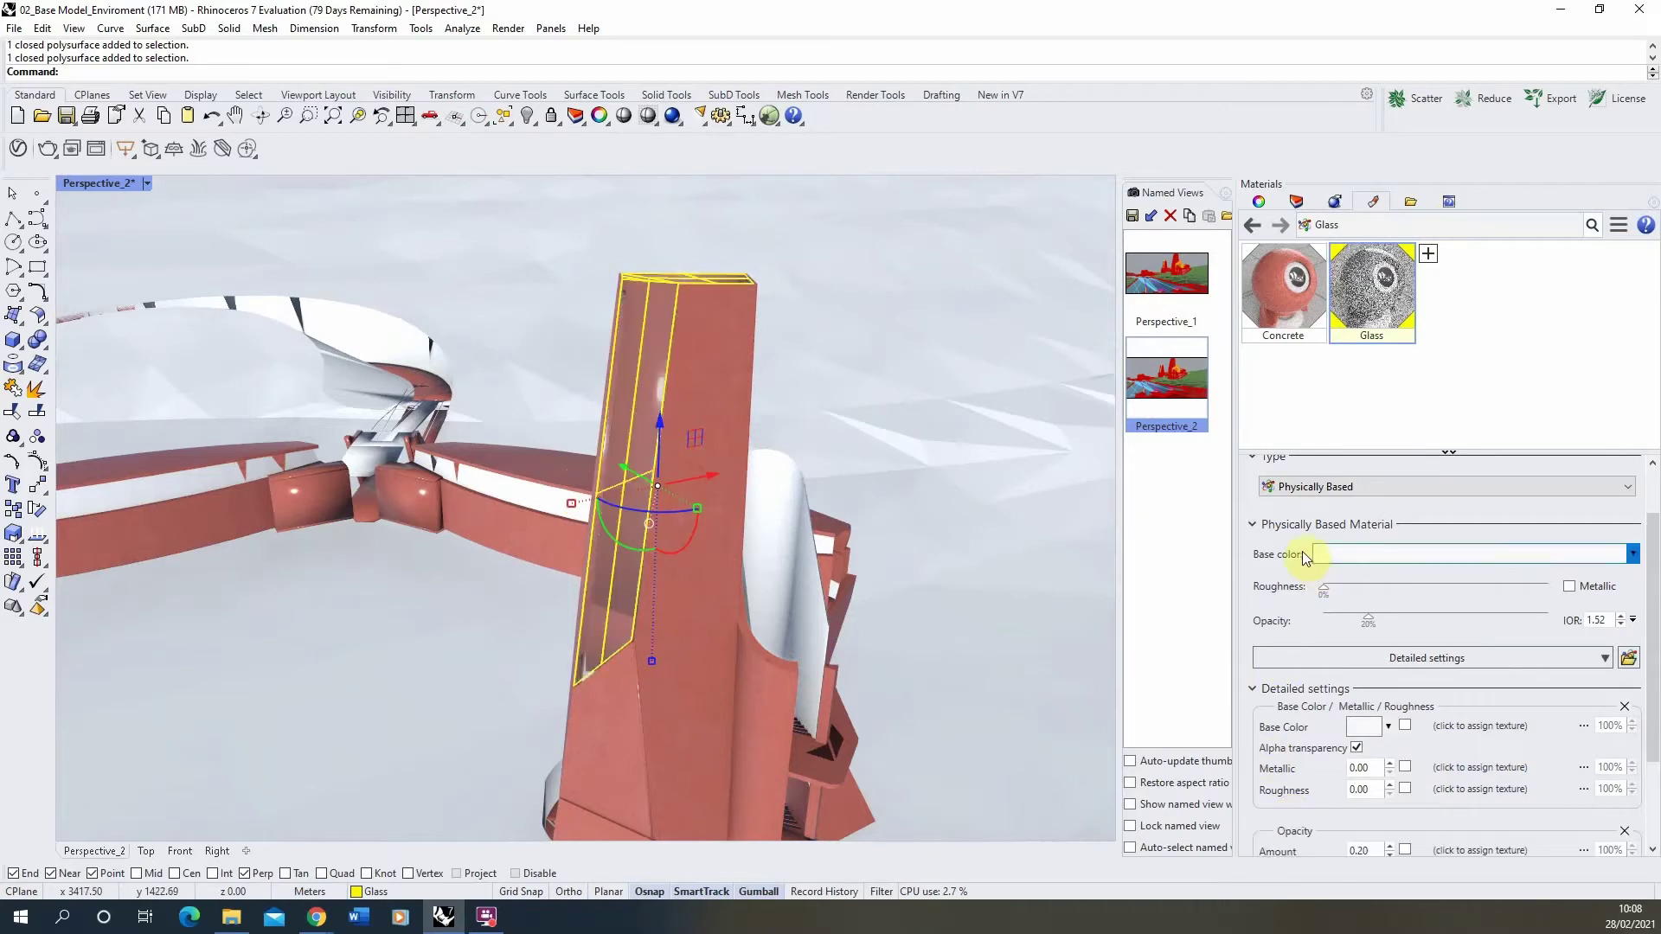
pyautogui.scroll(-3, 1403, 708)
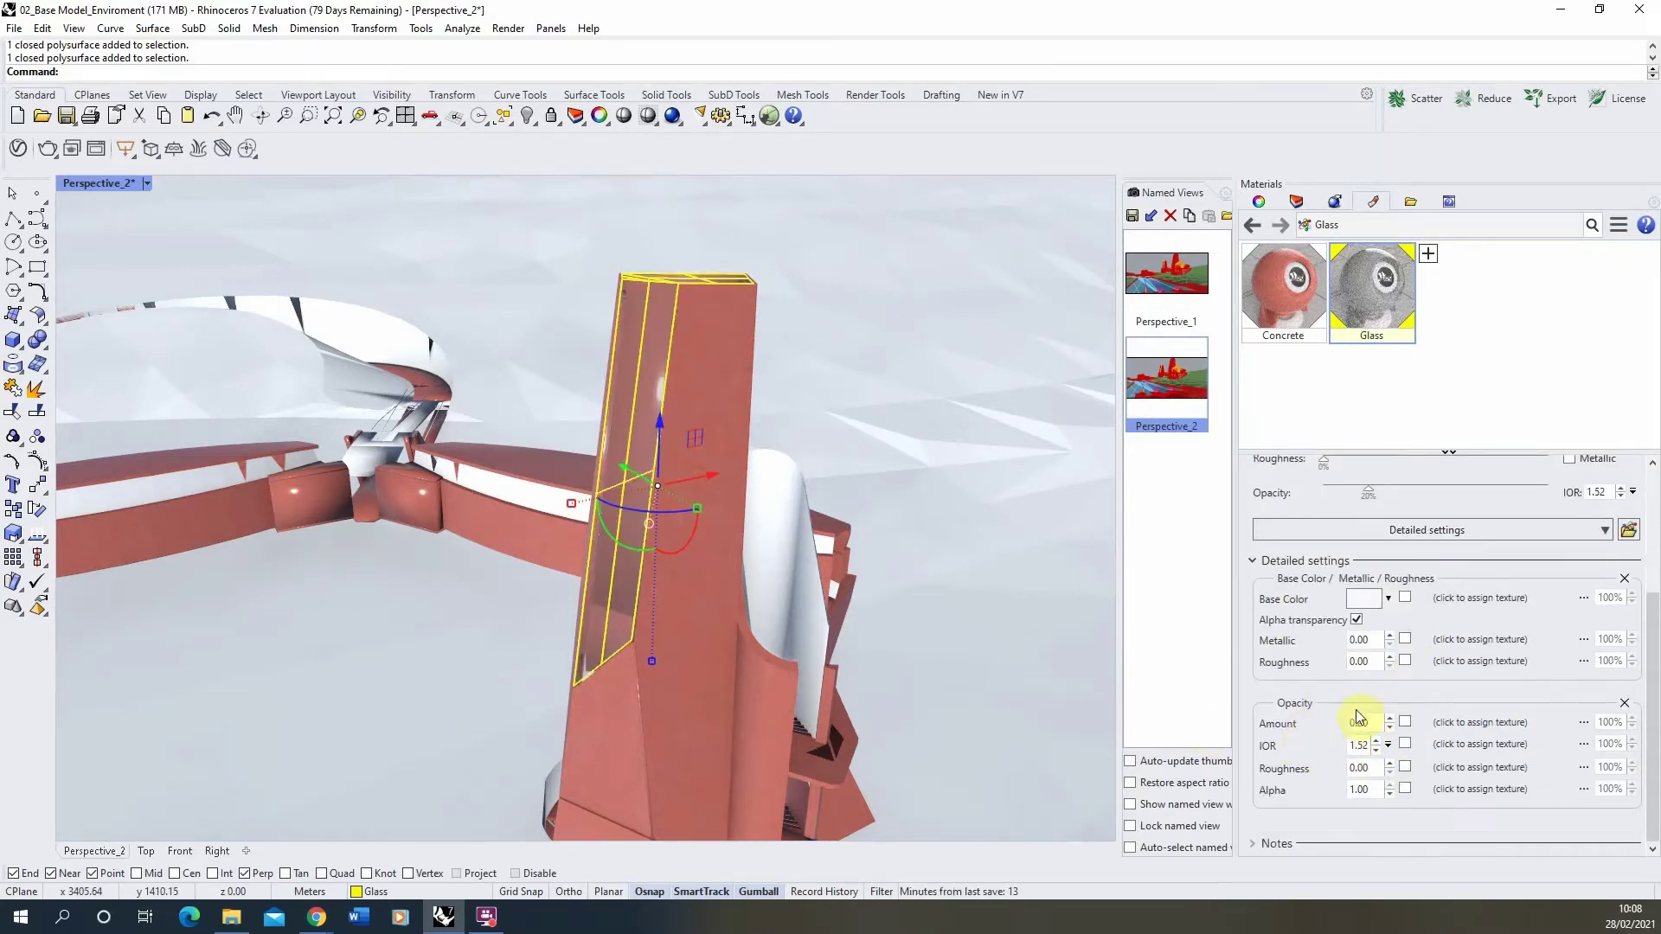
pyautogui.moveTo(631, 419); pyautogui.dragTo(752, 507, button='right')
pyautogui.click(1373, 723)
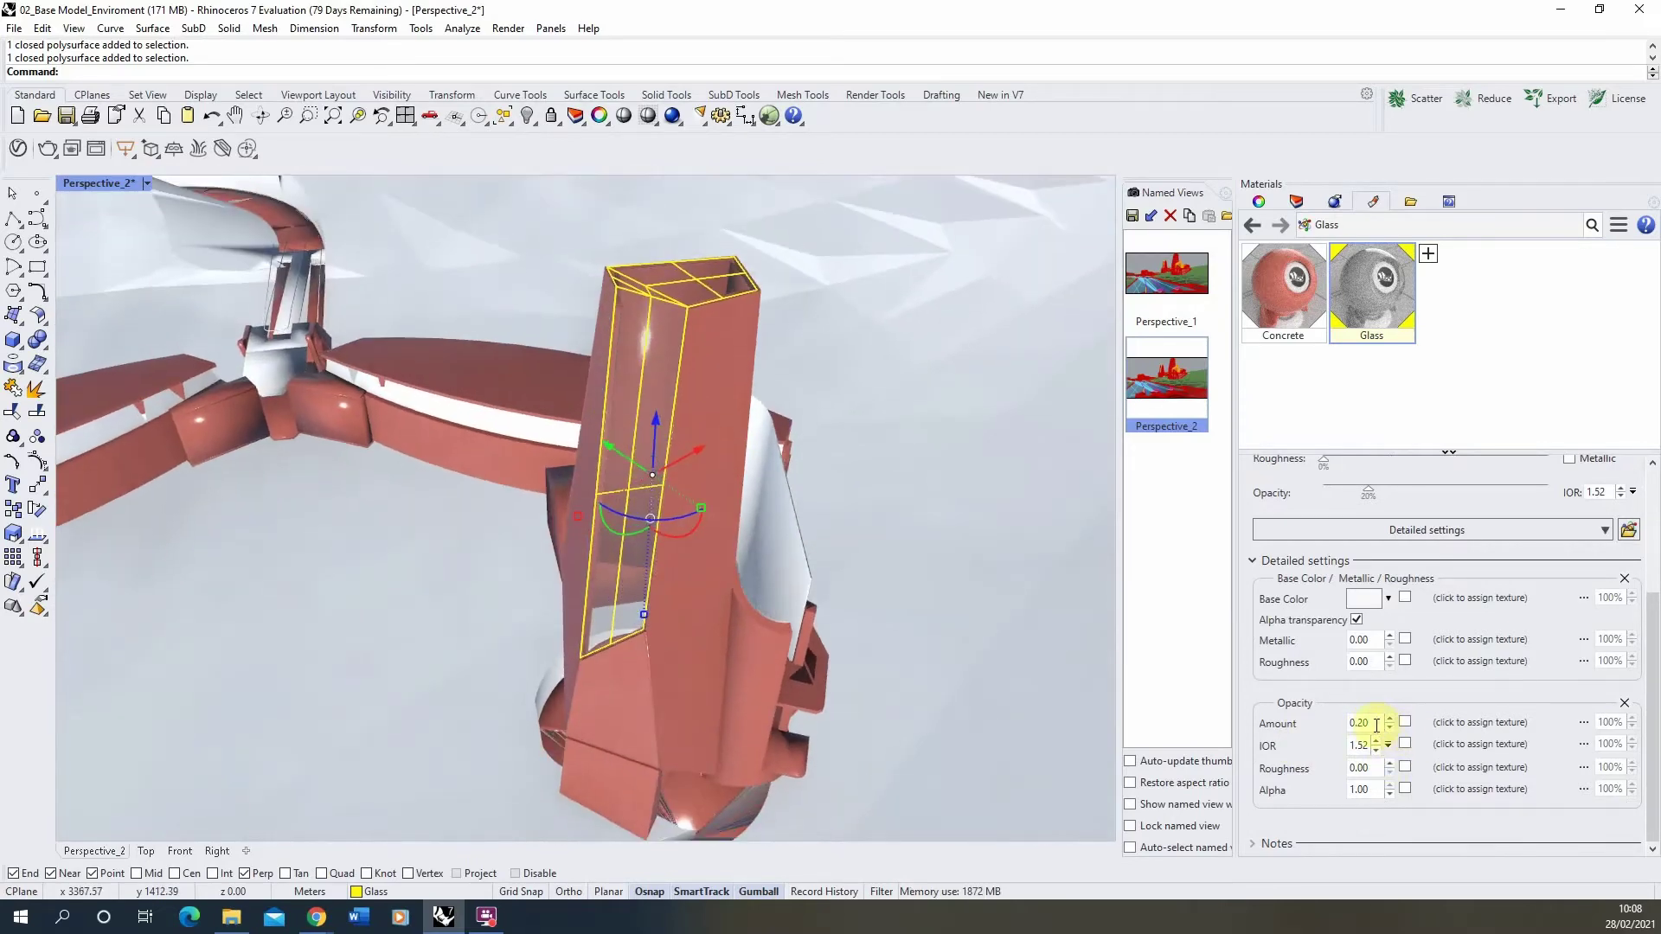
pyautogui.press('Return')
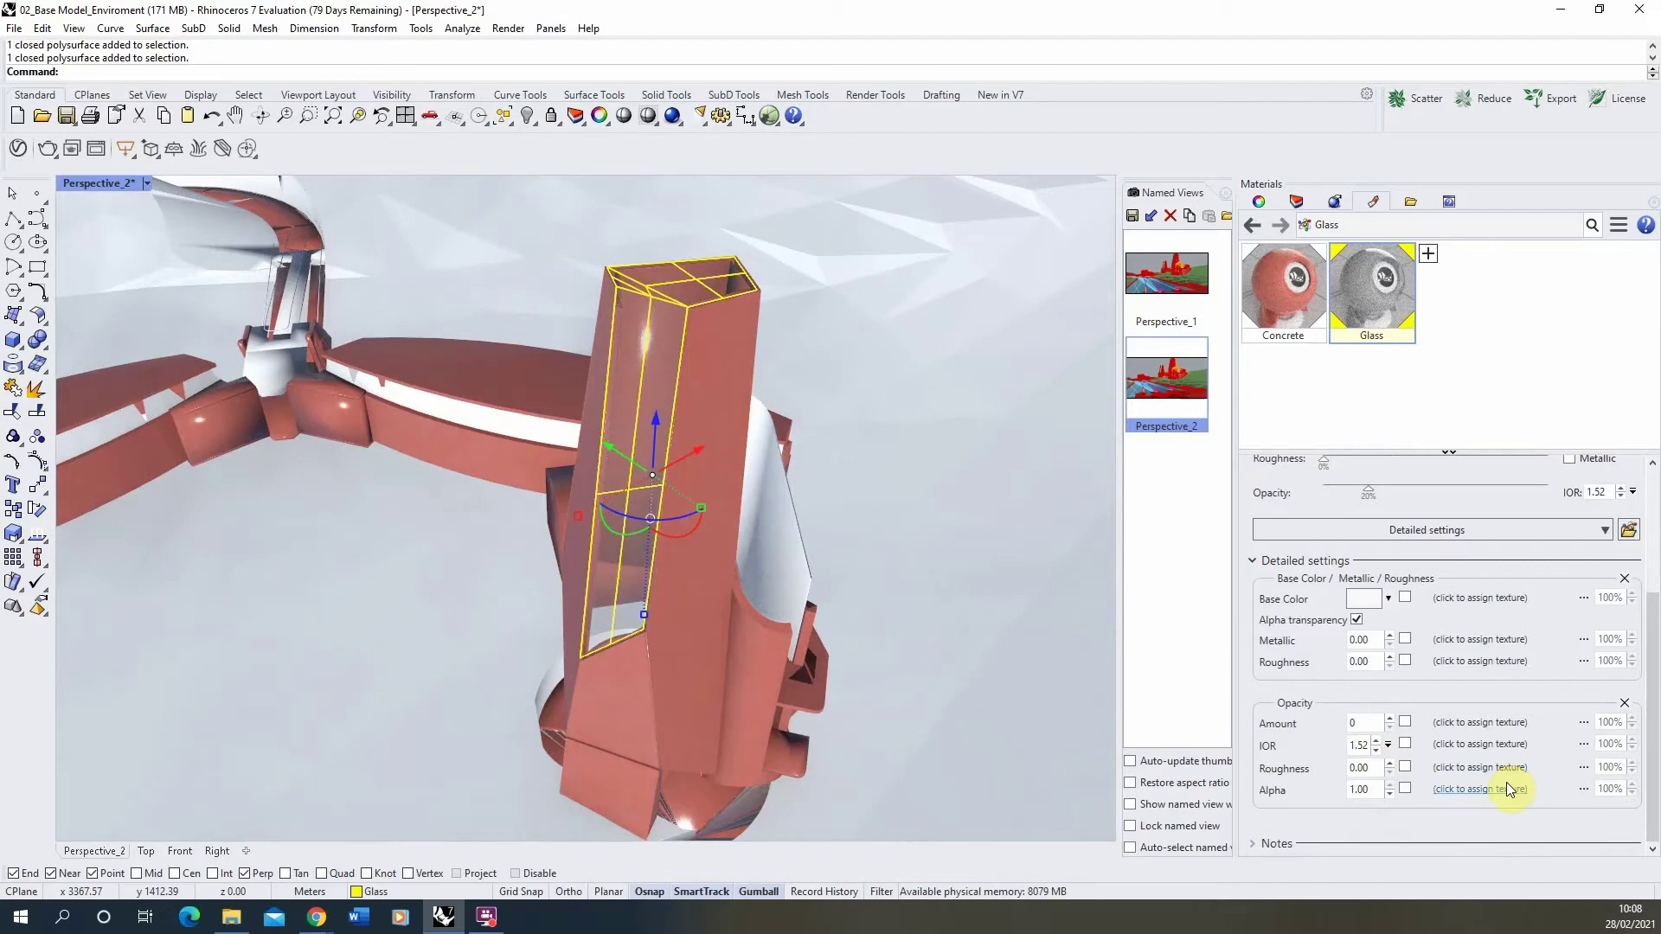
pyautogui.click(1360, 789)
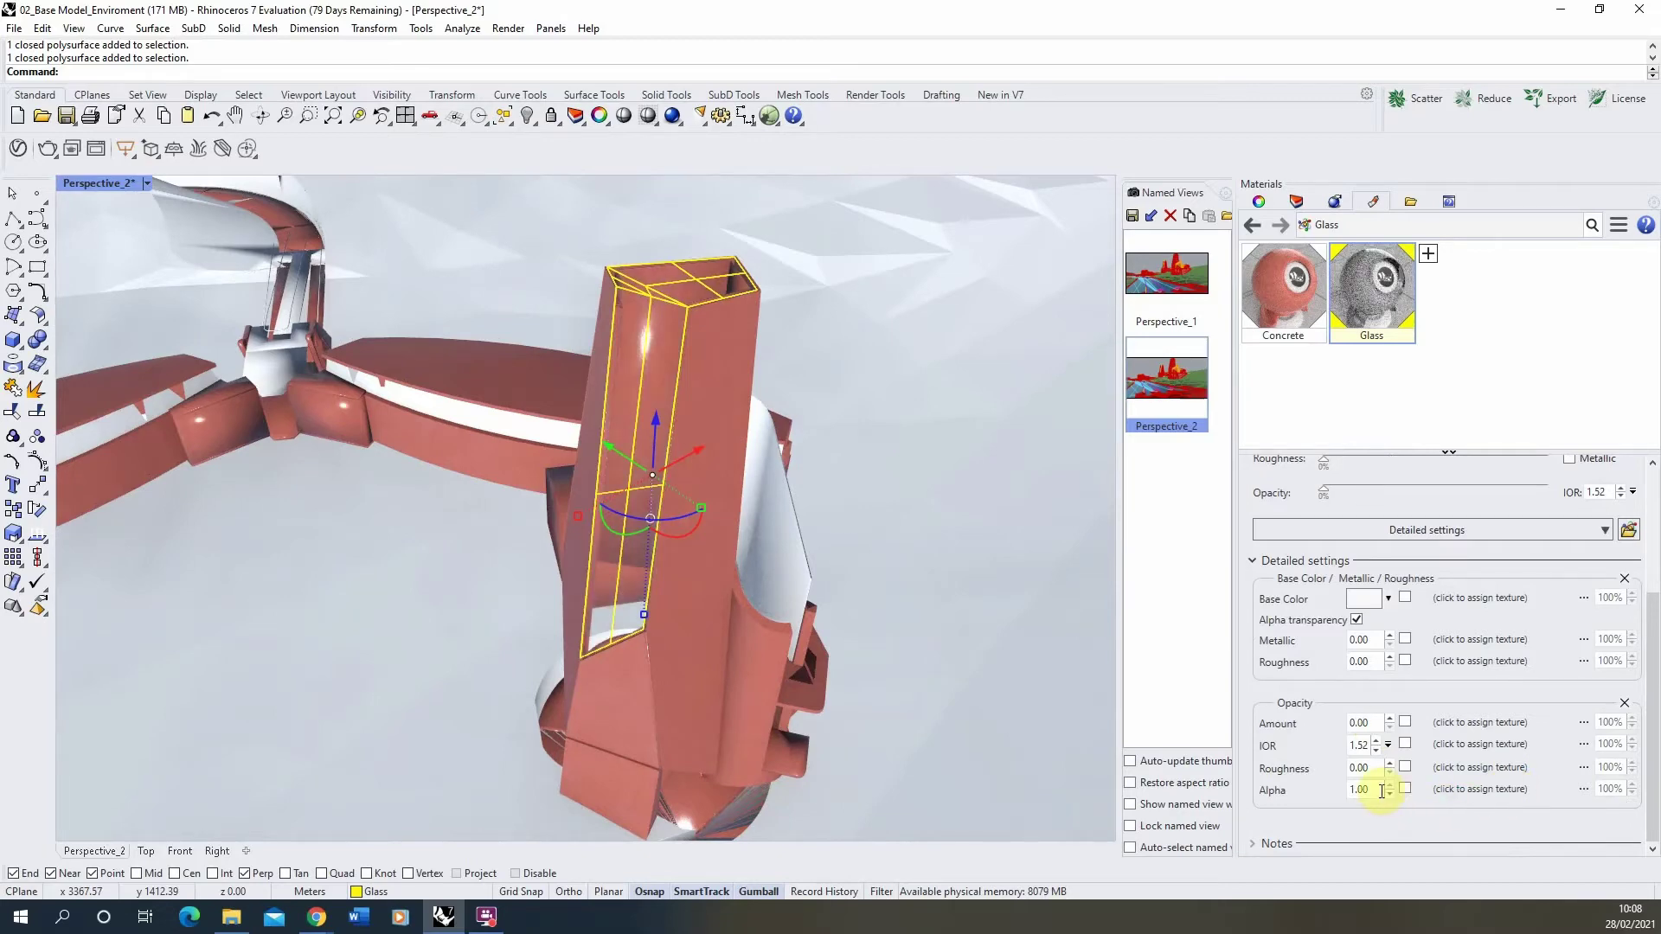
pyautogui.moveTo(813, 406); pyautogui.dragTo(791, 467, button='right')
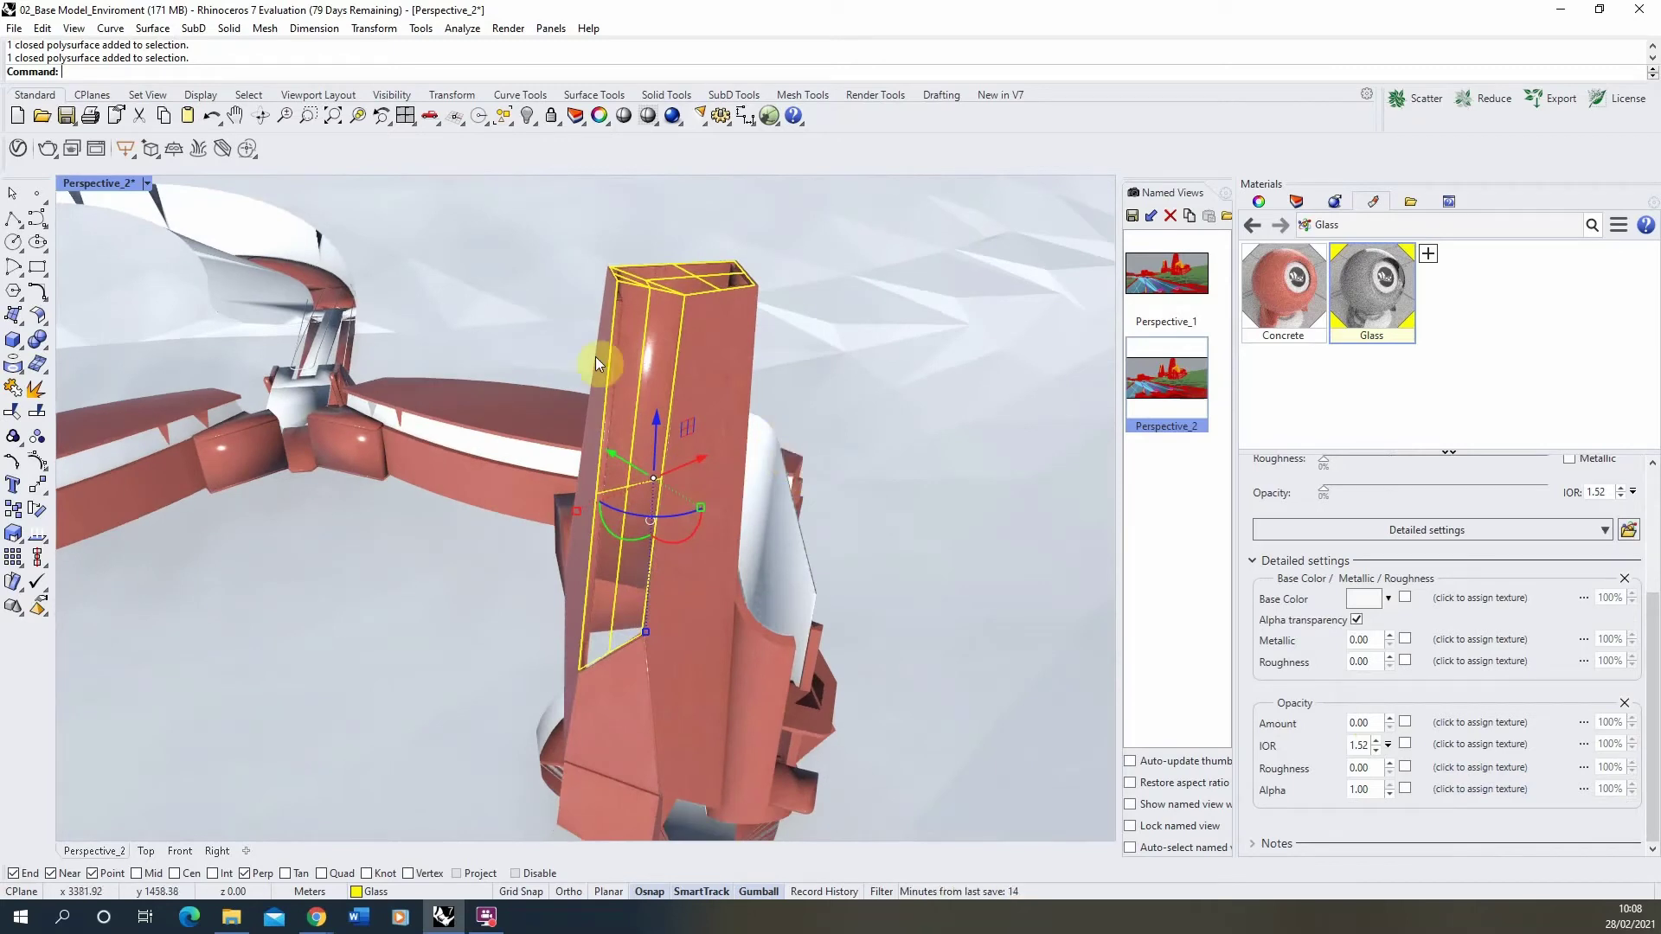
# - Add the Specularity settings group to the Glass material
pyautogui.click(1367, 721)
pyautogui.click(1356, 745)
pyautogui.click(1366, 768)
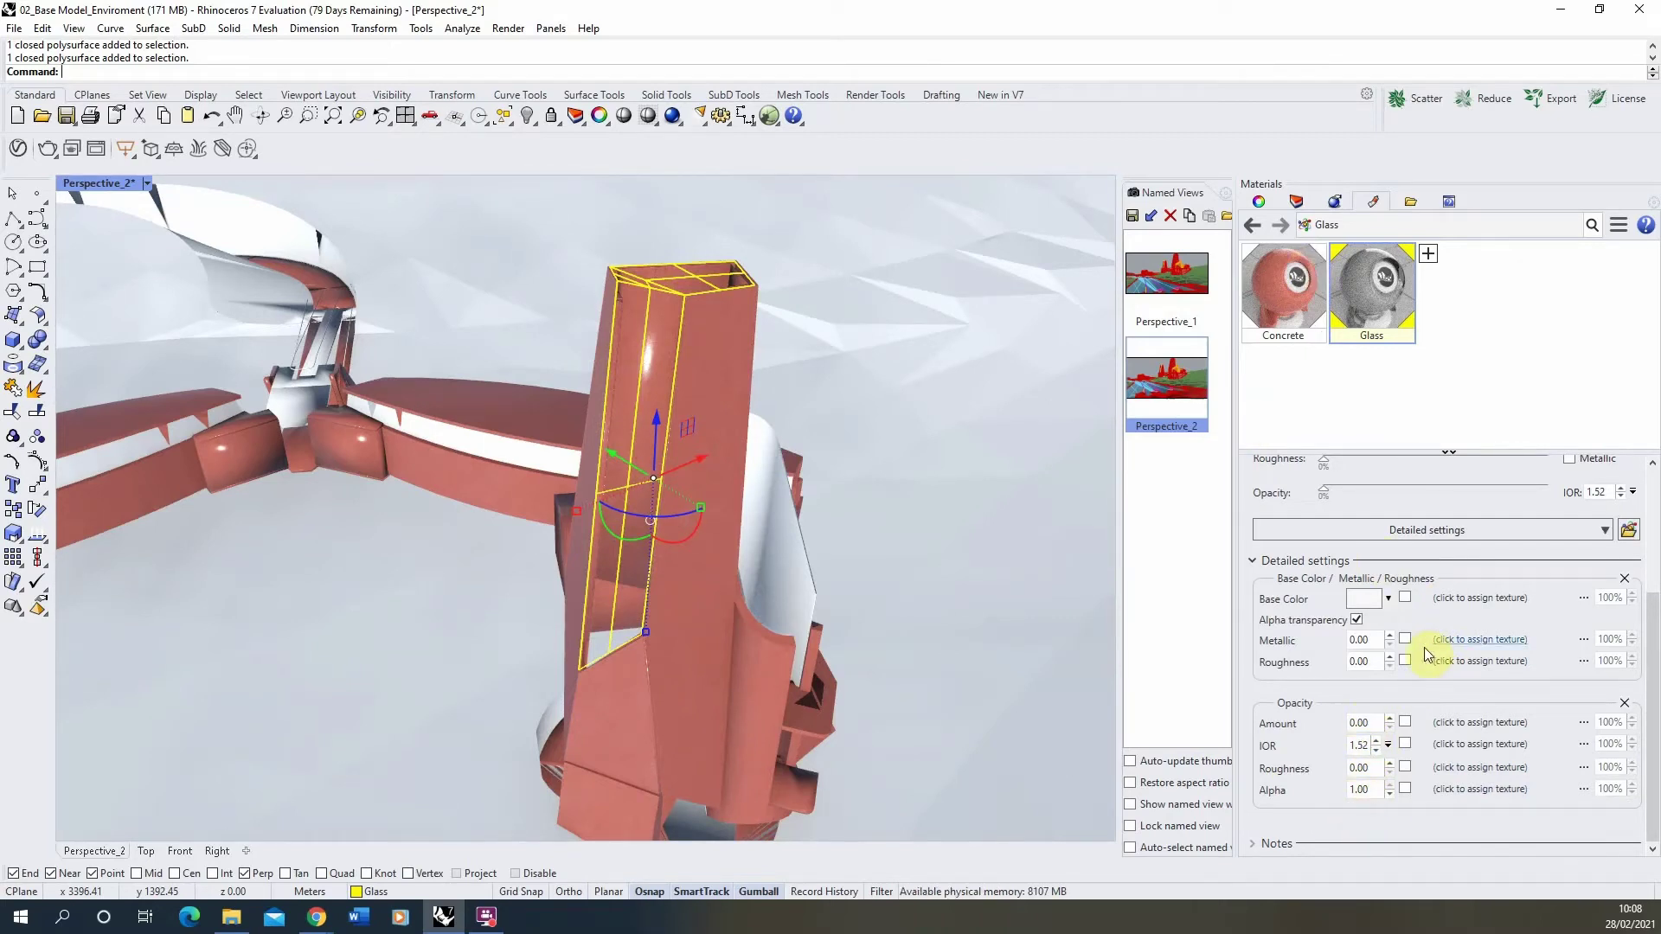
pyautogui.click(1417, 529)
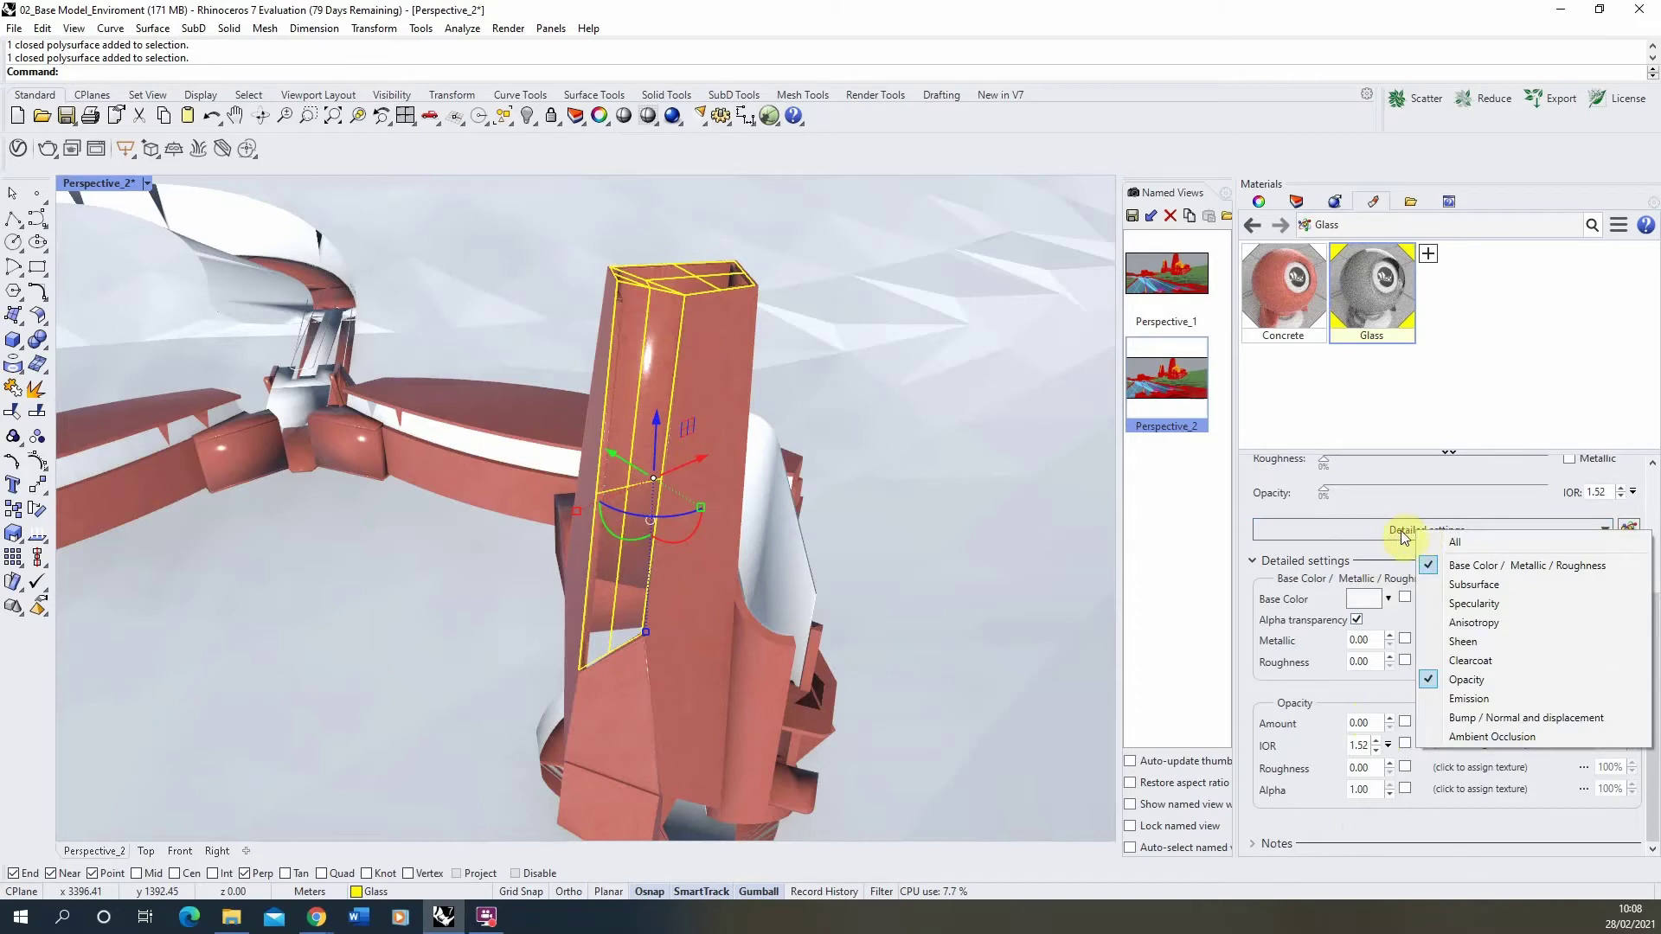
pyautogui.click(1507, 602)
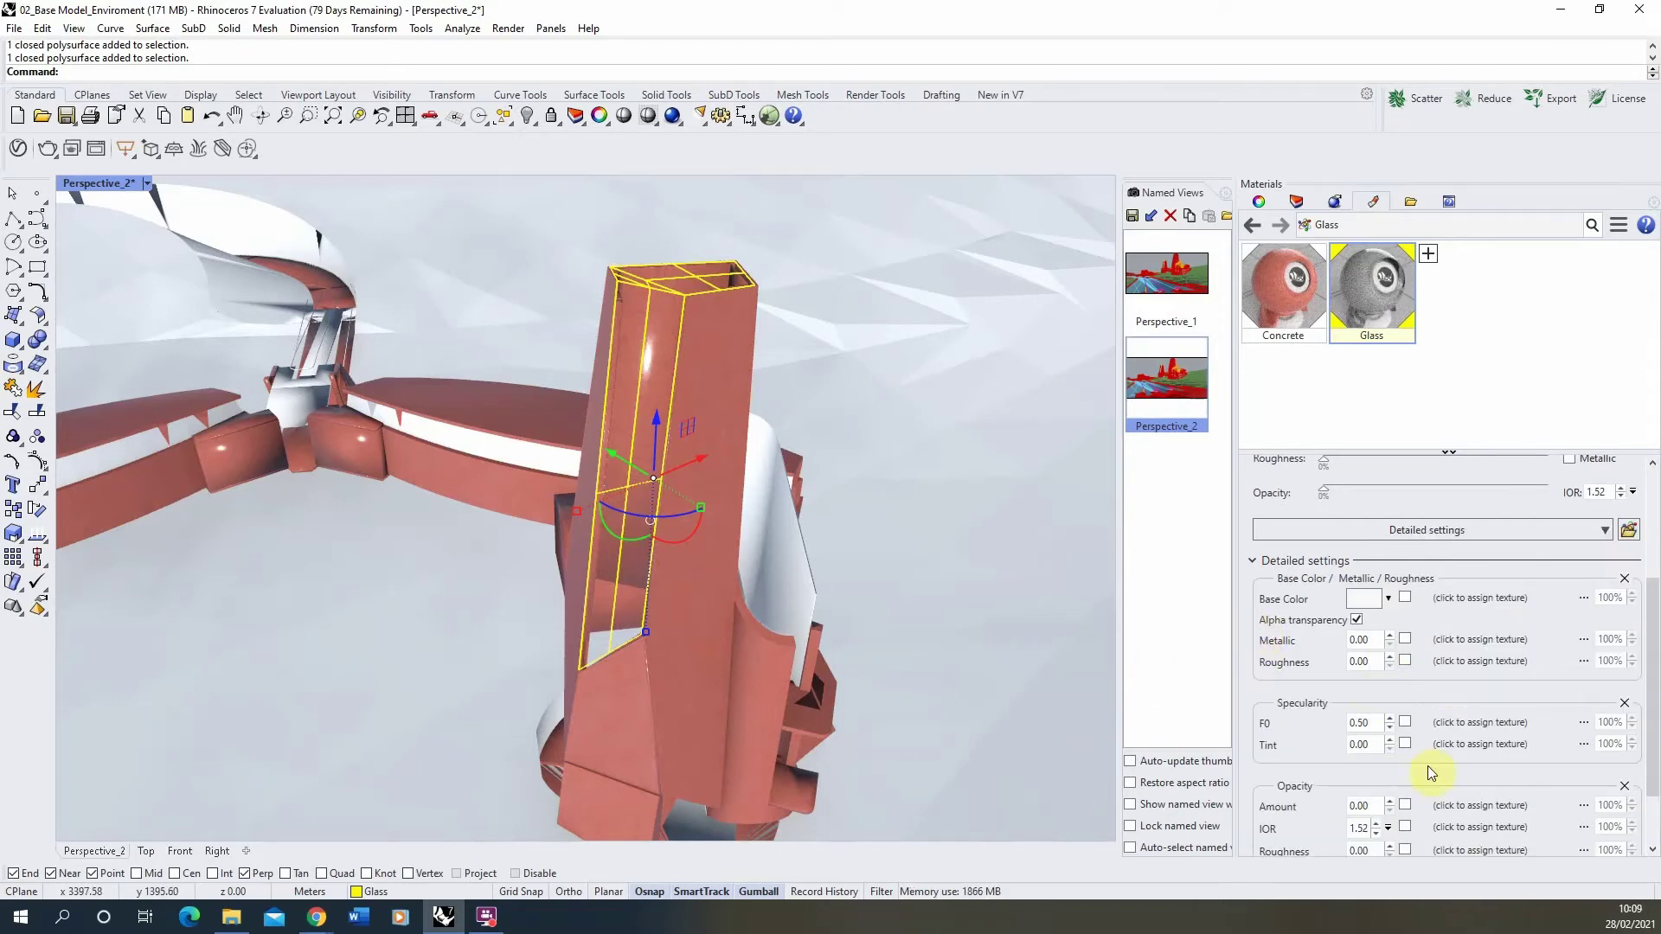
# - Raise the specular F0 value from 0.50 to 1.00
pyautogui.click(1375, 720)
pyautogui.write('1')
pyautogui.press('Return')
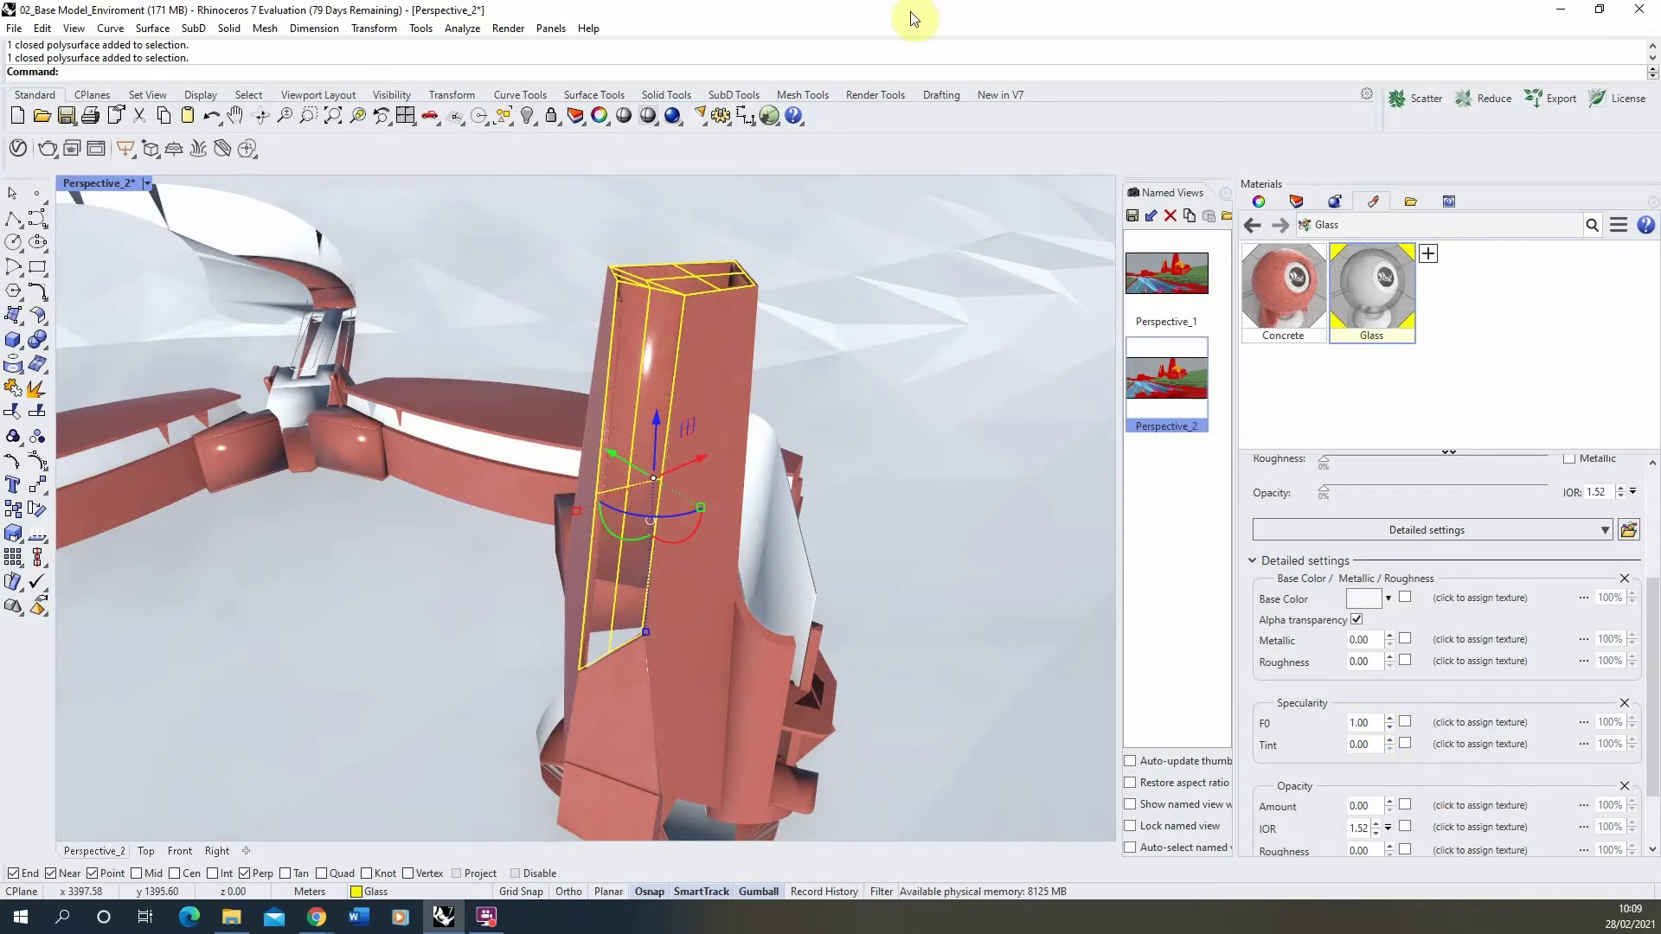
pyautogui.moveTo(621, 355); pyautogui.dragTo(619, 371, button='right')
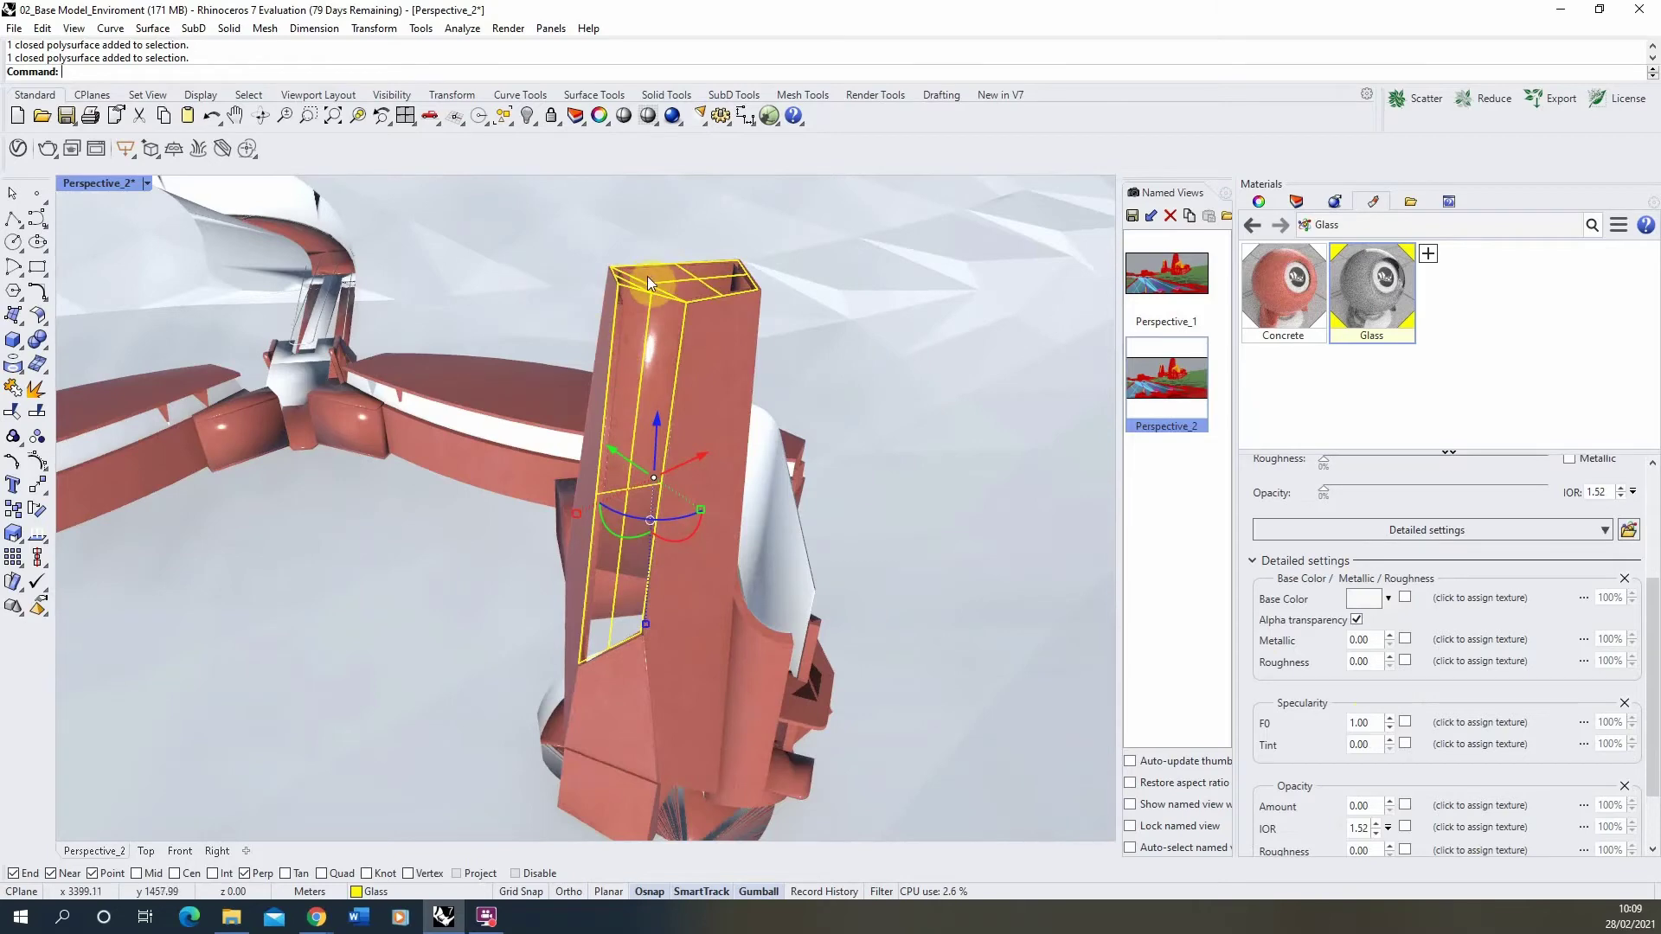
pyautogui.scroll(8, 648, 277)
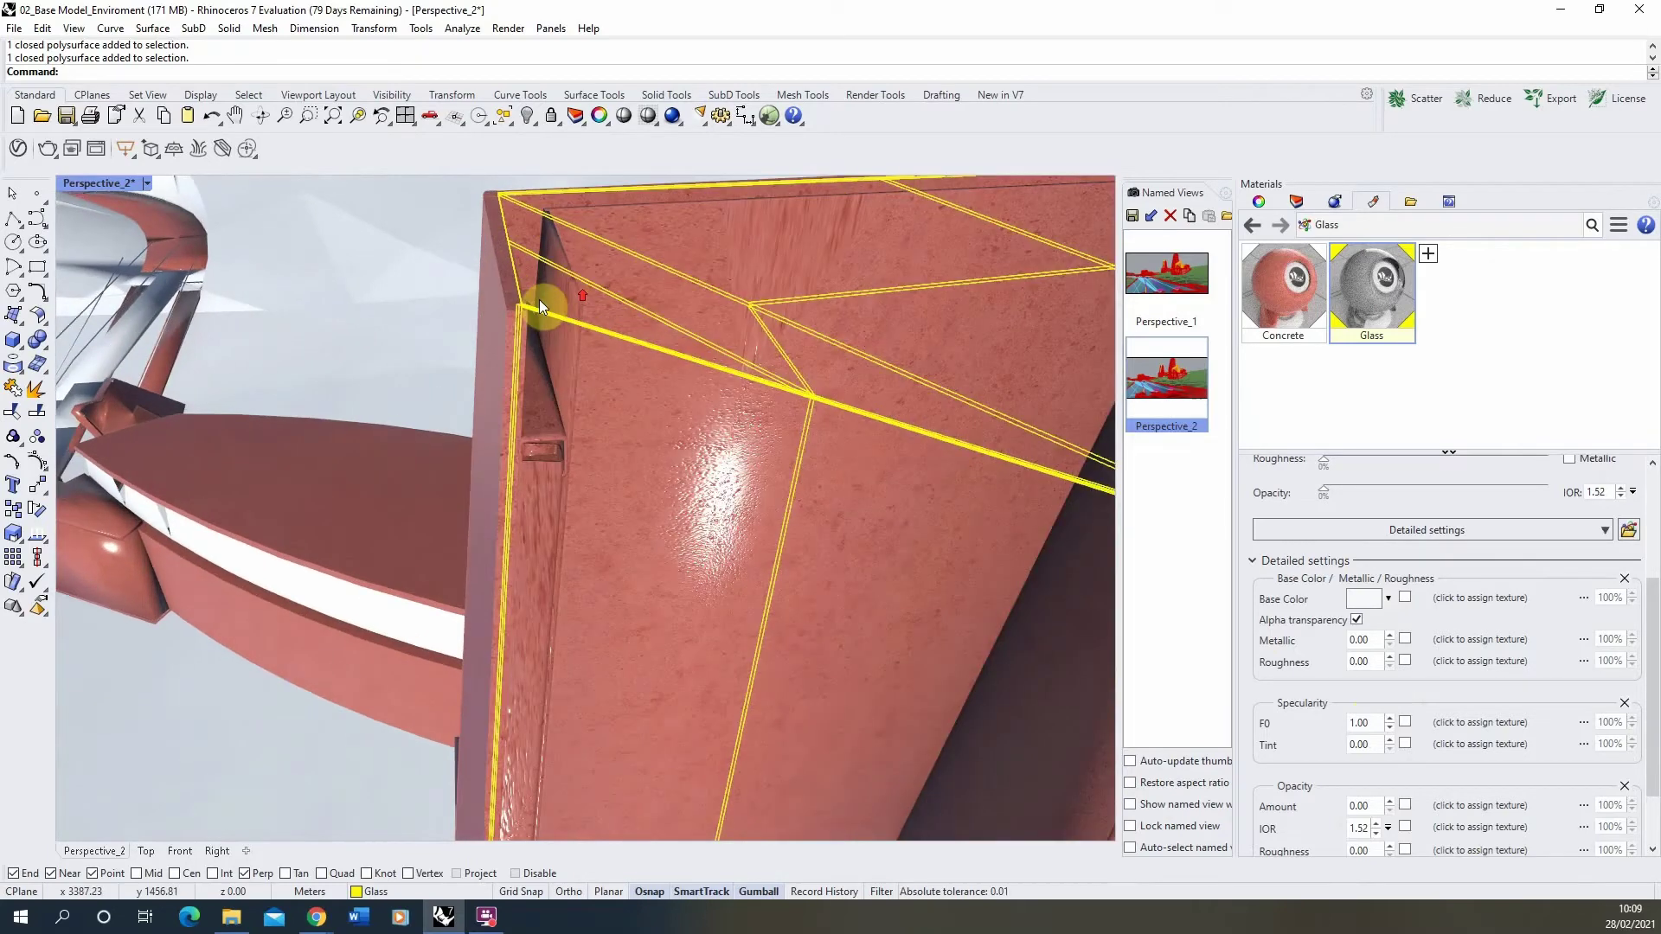
pyautogui.scroll(3, 528, 310)
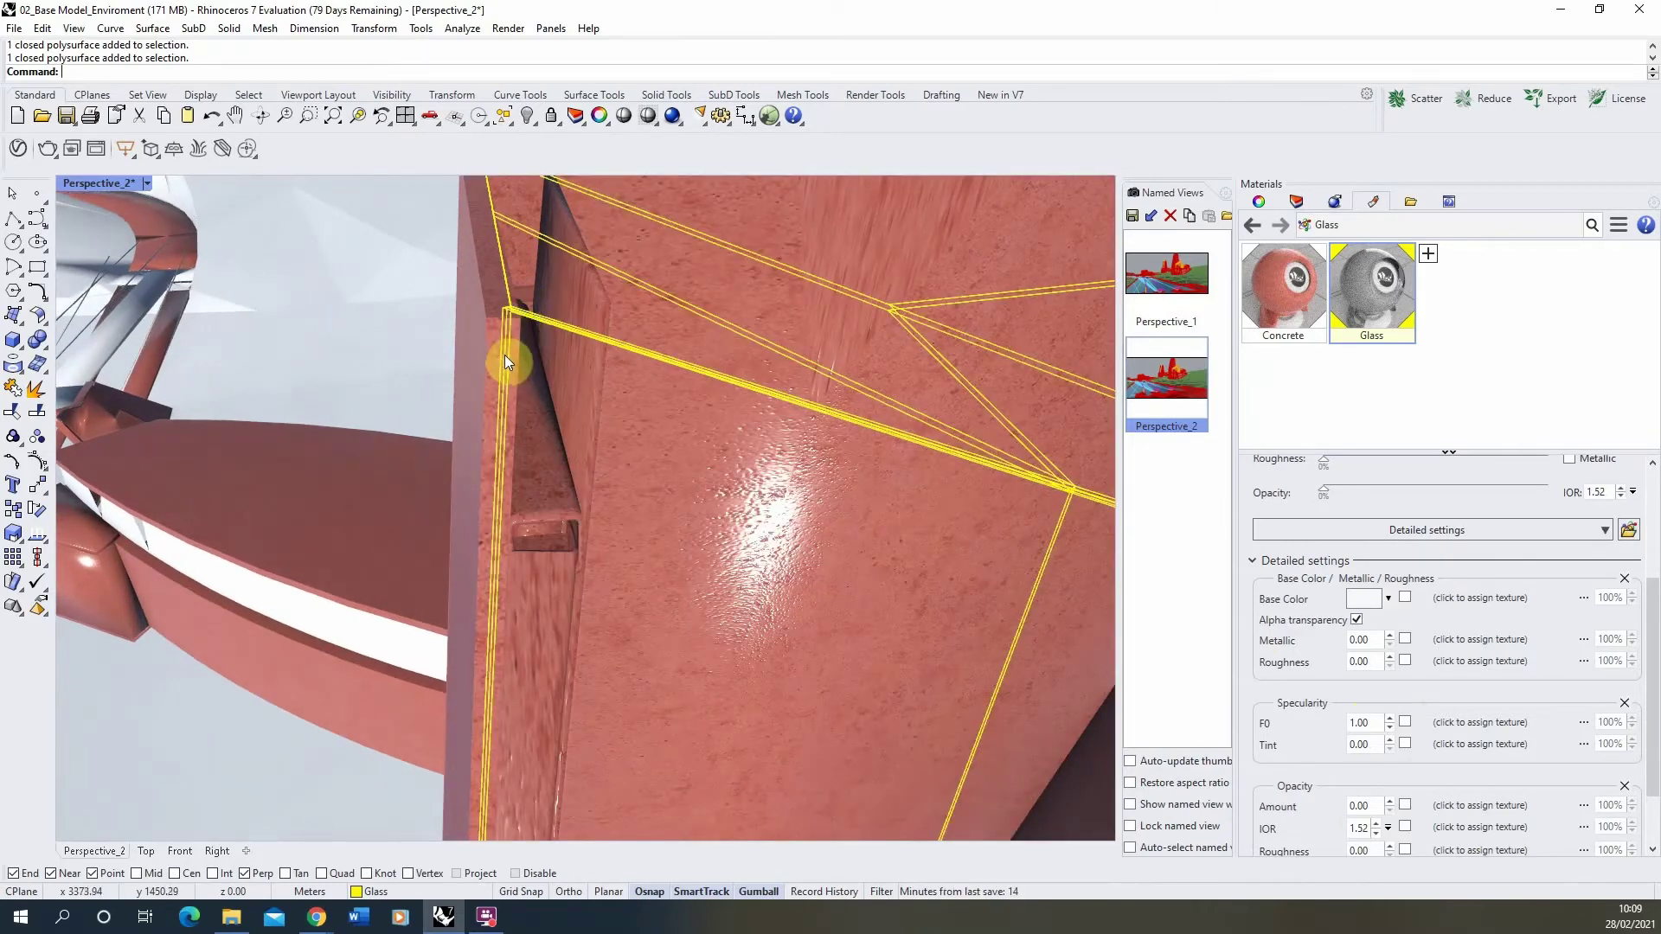
pyautogui.moveTo(611, 341); pyautogui.dragTo(618, 335, button='right')
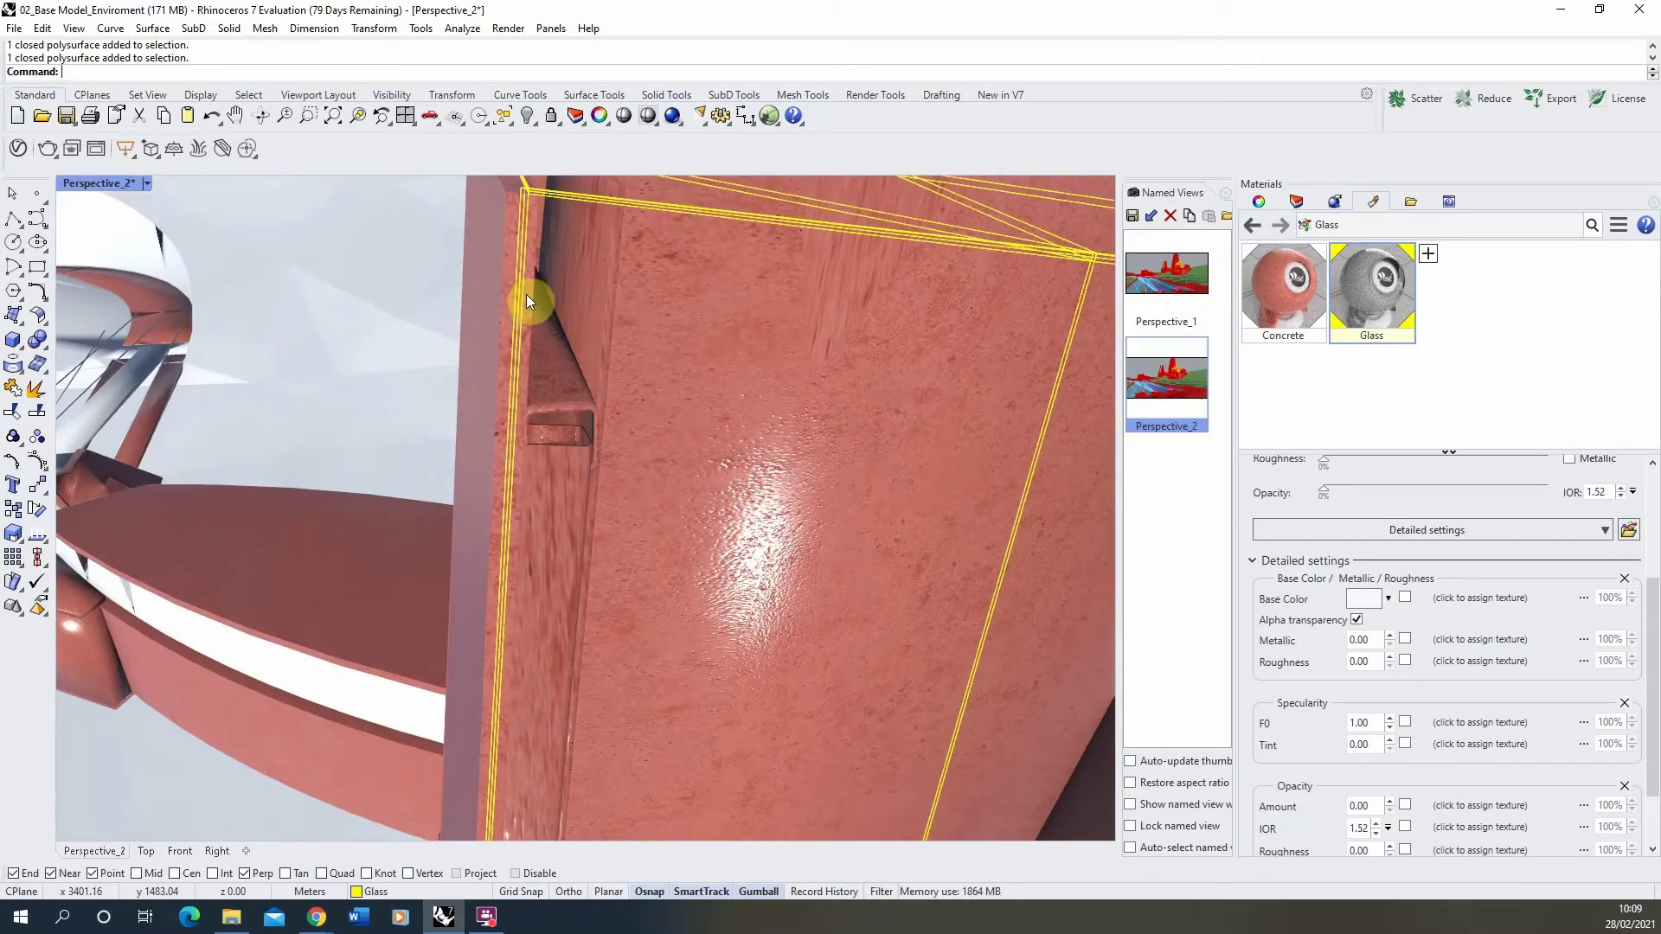
pyautogui.scroll(-3, 436, 298)
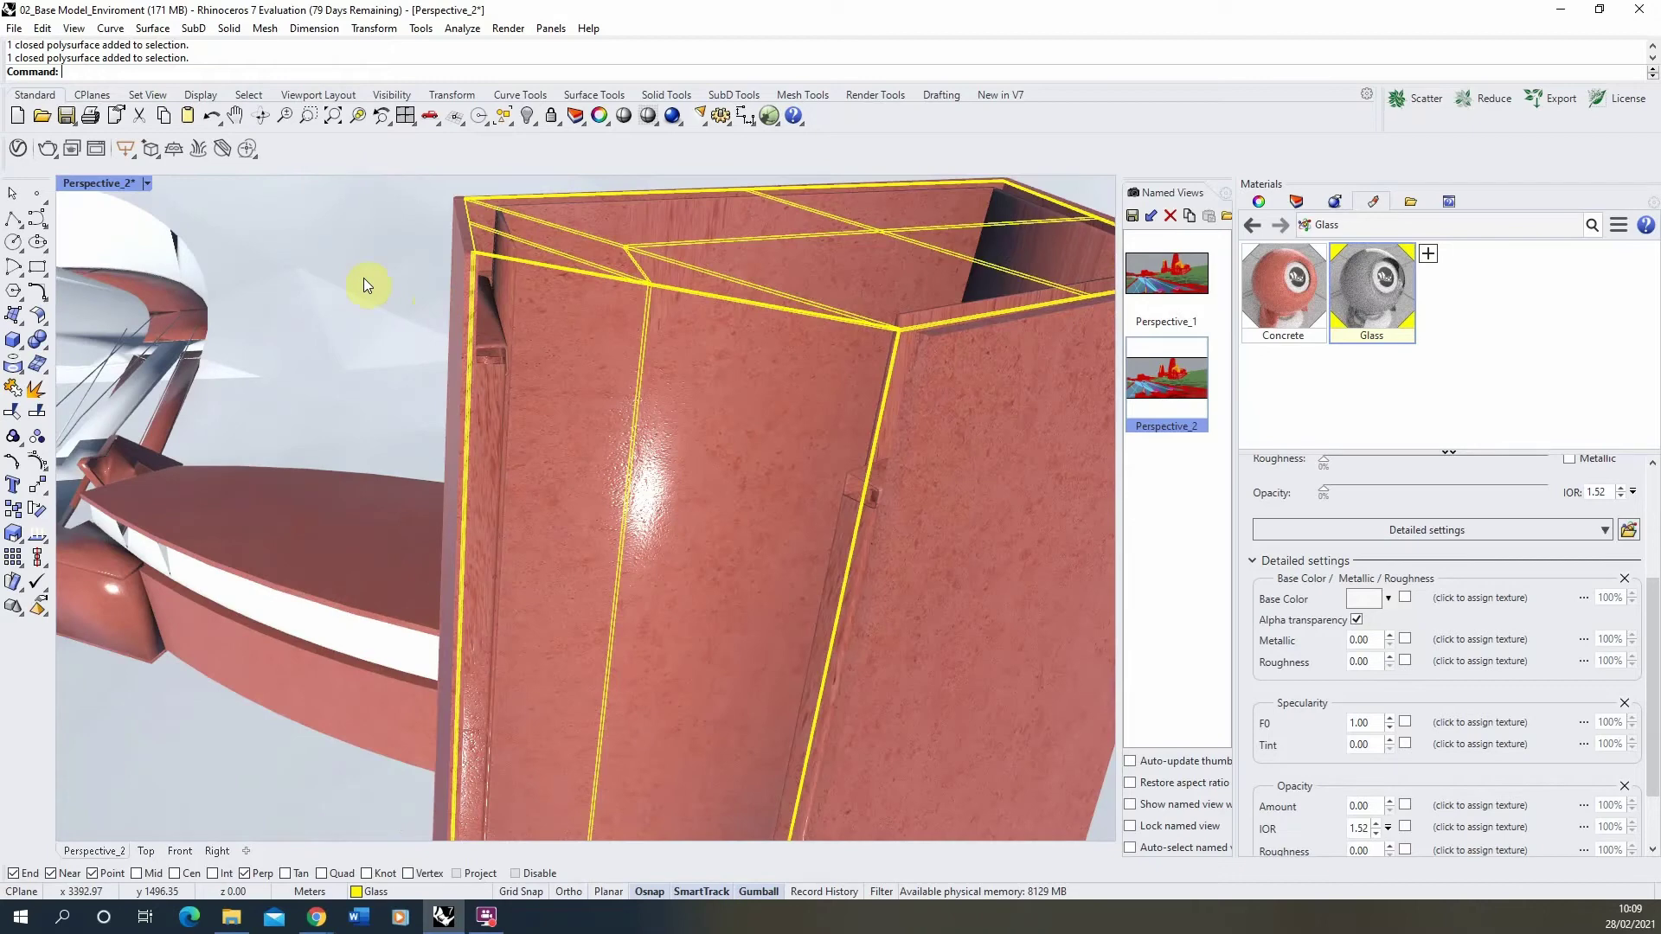
pyautogui.scroll(-5, 445, 329)
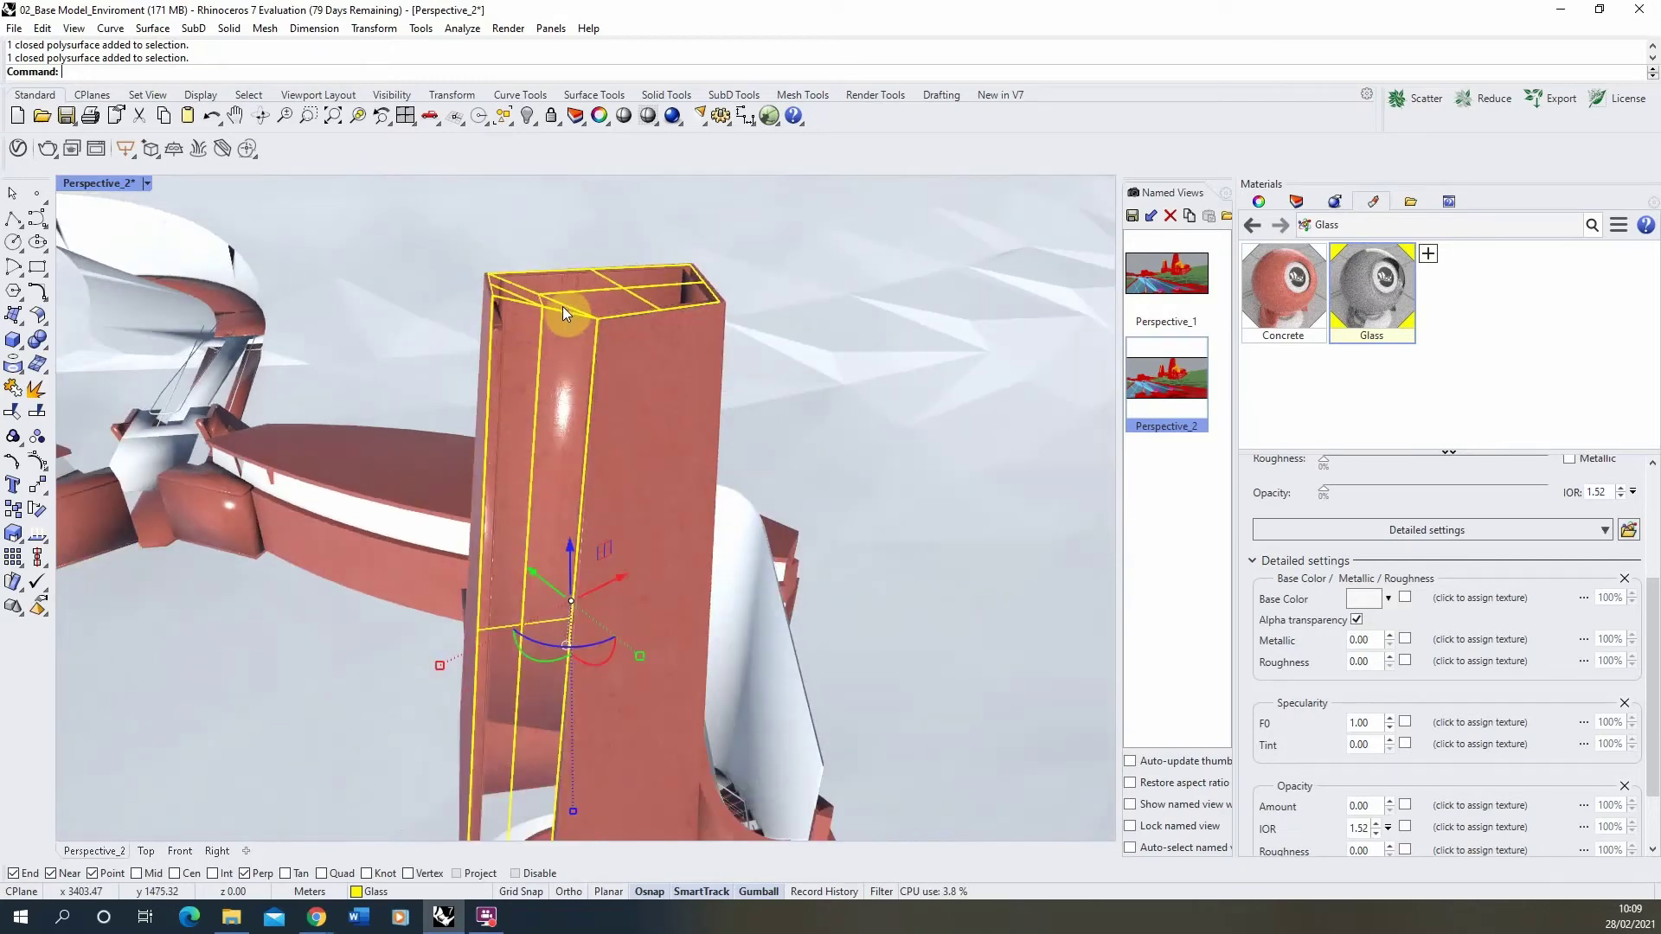
pyautogui.scroll(-2, 564, 346)
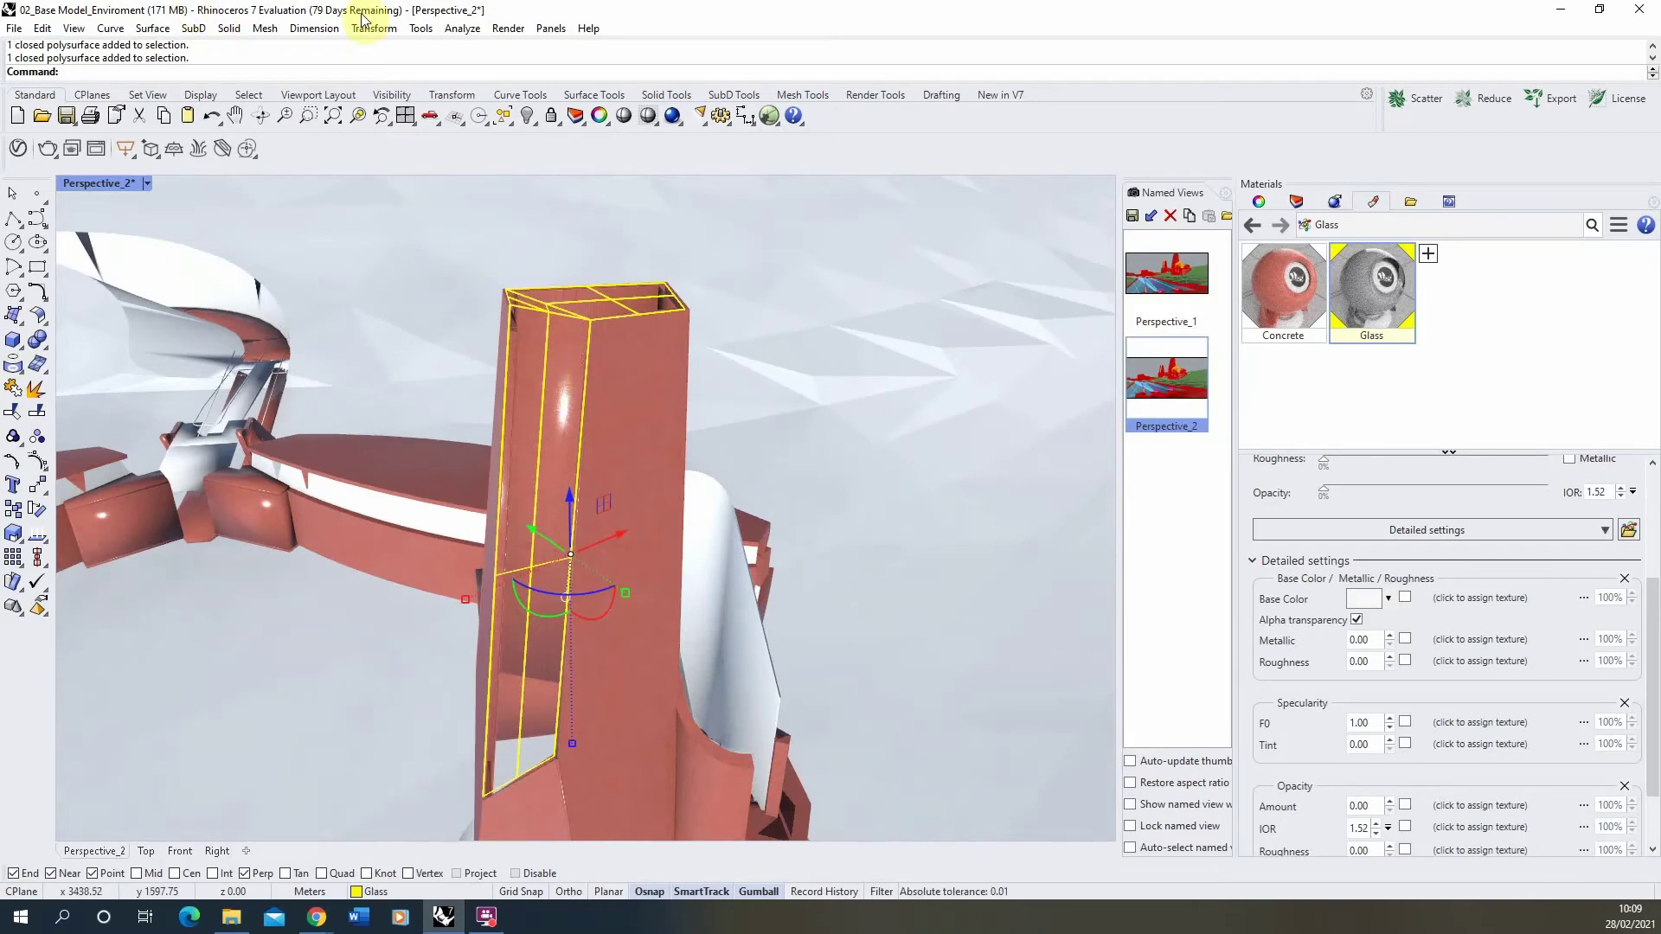
pyautogui.click(507, 28)
# - Run Render Preview, then zoom and pan the render window to inspect the tower's glass
pyautogui.click(561, 67)
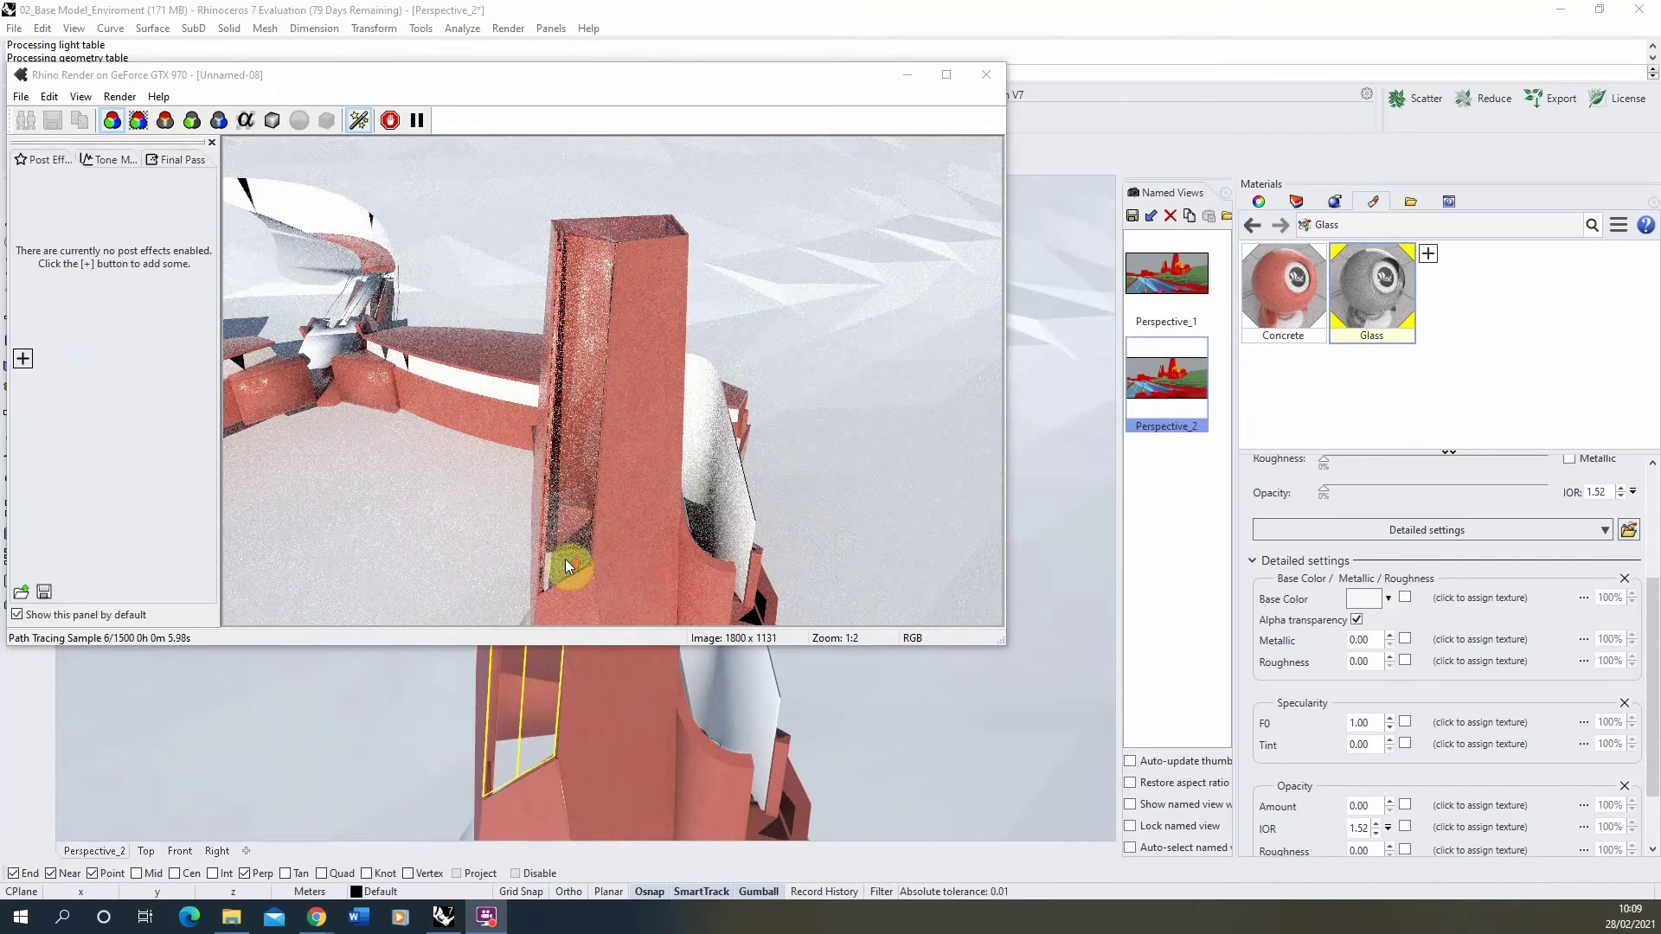
pyautogui.scroll(1, 564, 559)
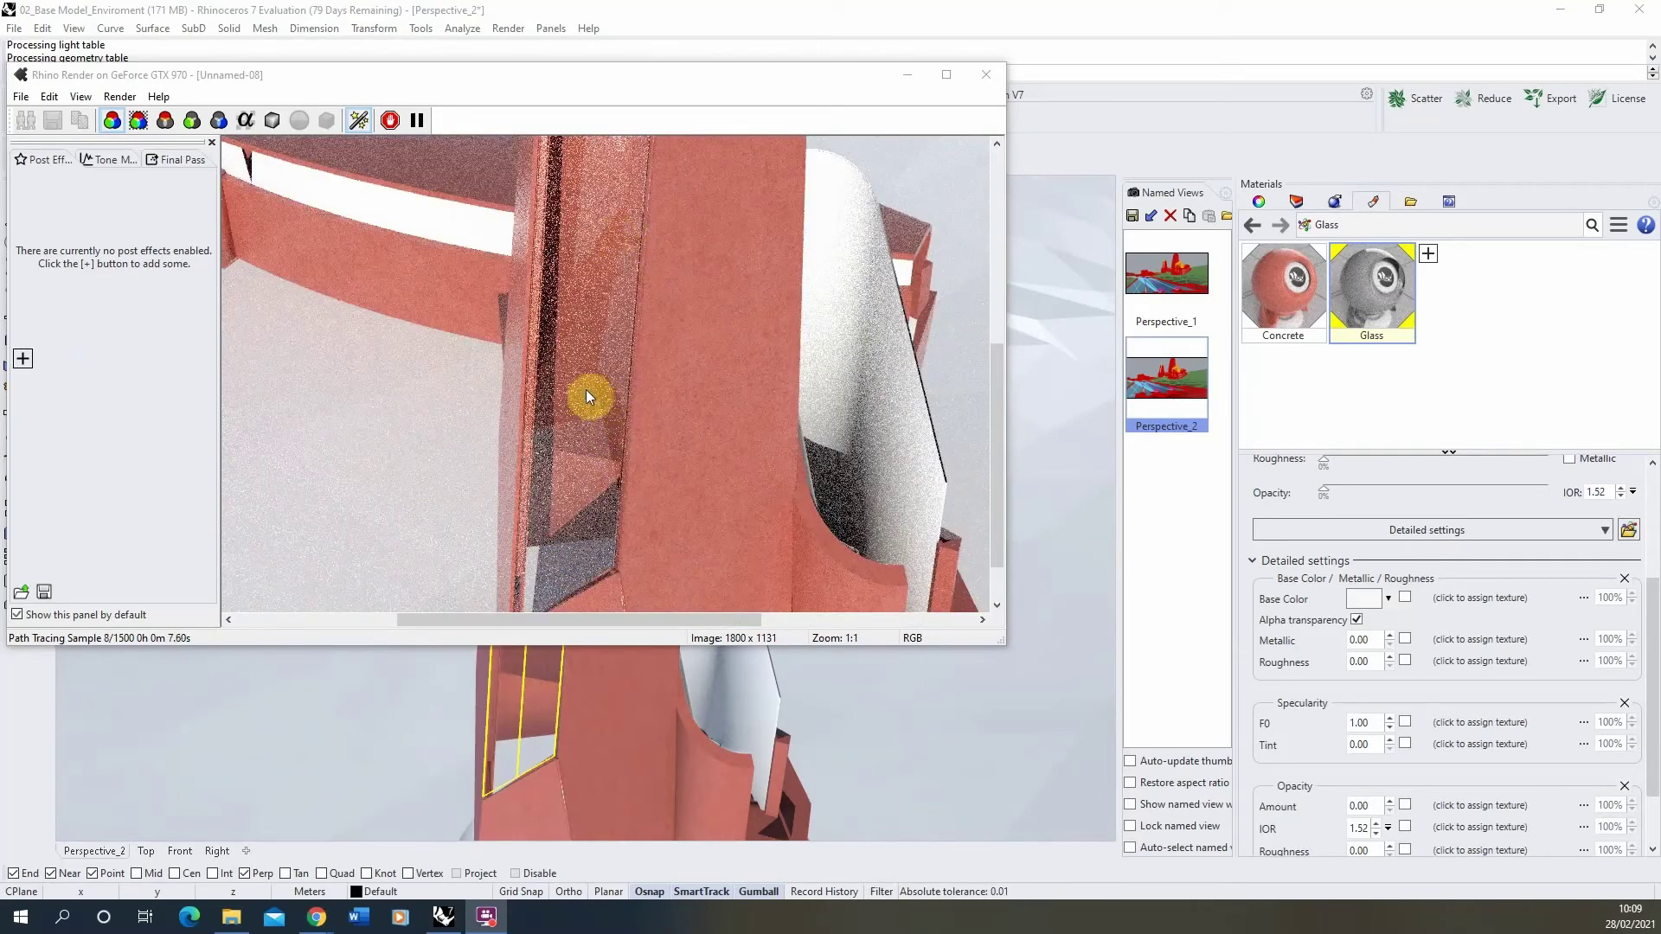
pyautogui.moveTo(584, 461); pyautogui.dragTo(637, 55)
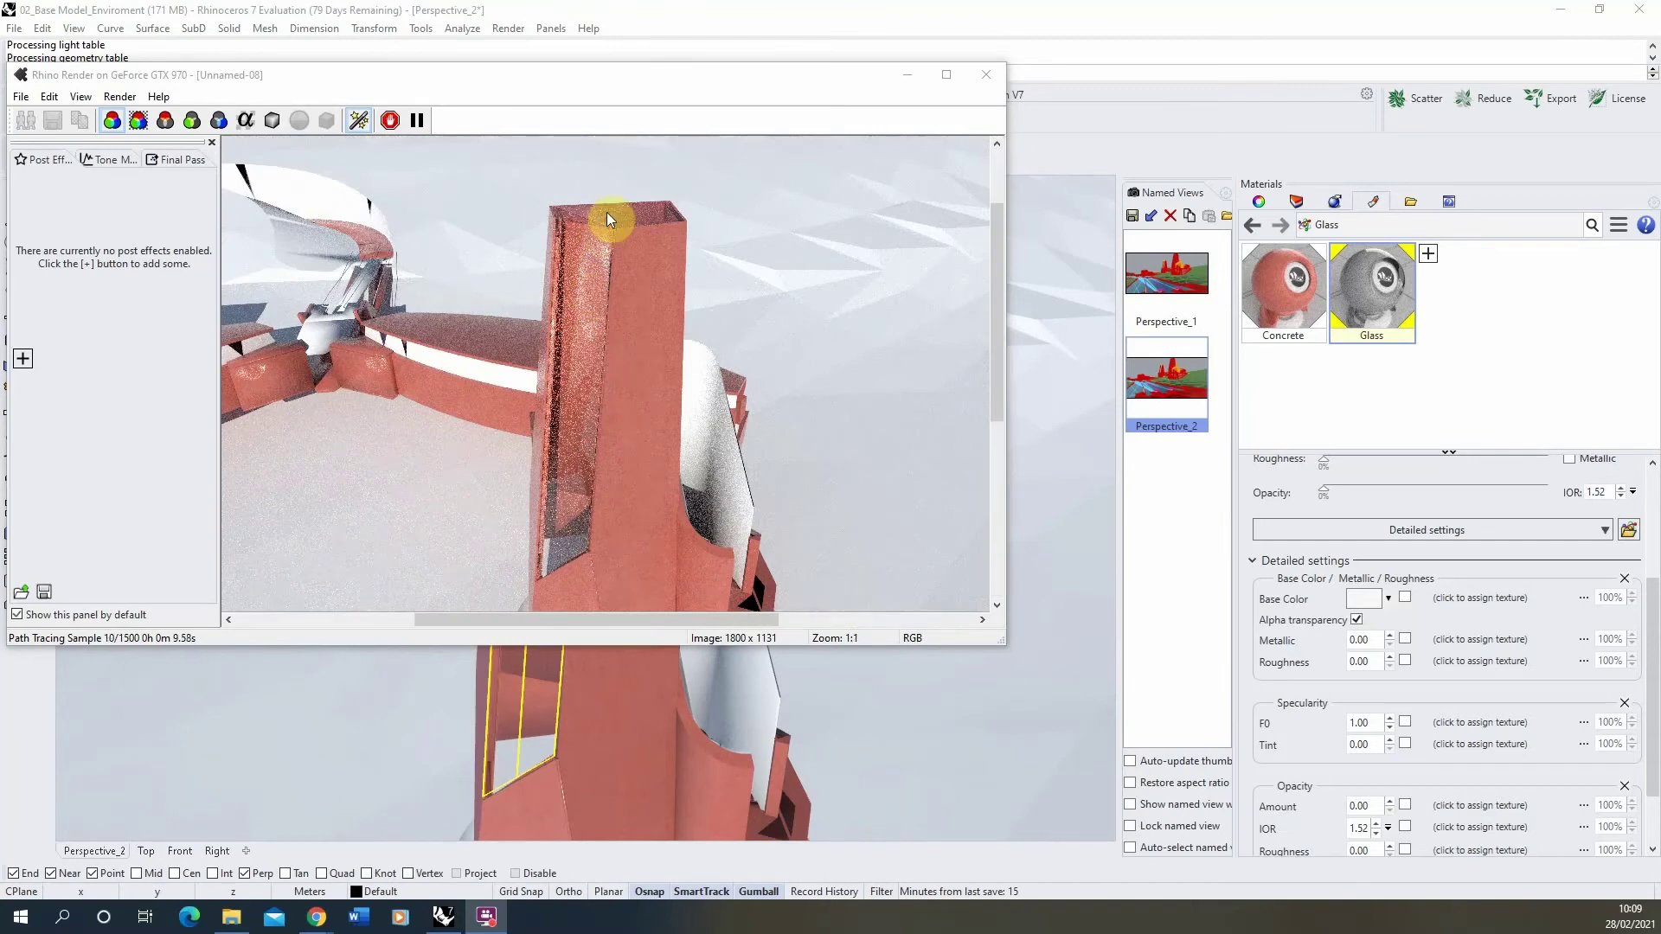
pyautogui.scroll(1, 605, 211)
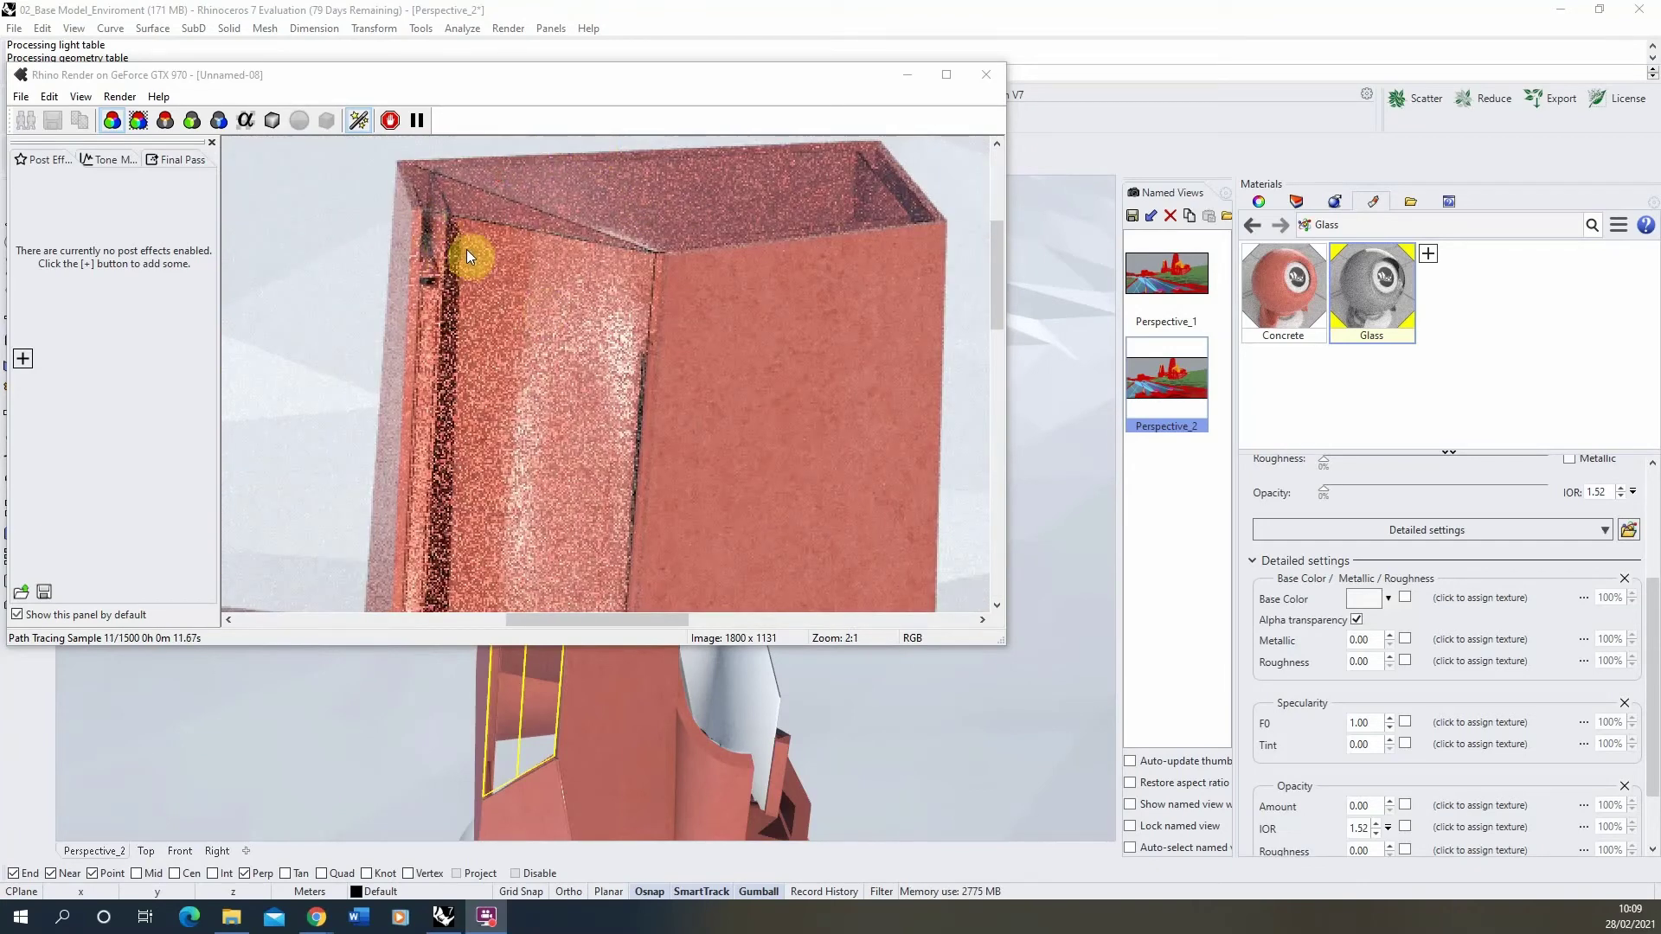
pyautogui.scroll(-1, 529, 225)
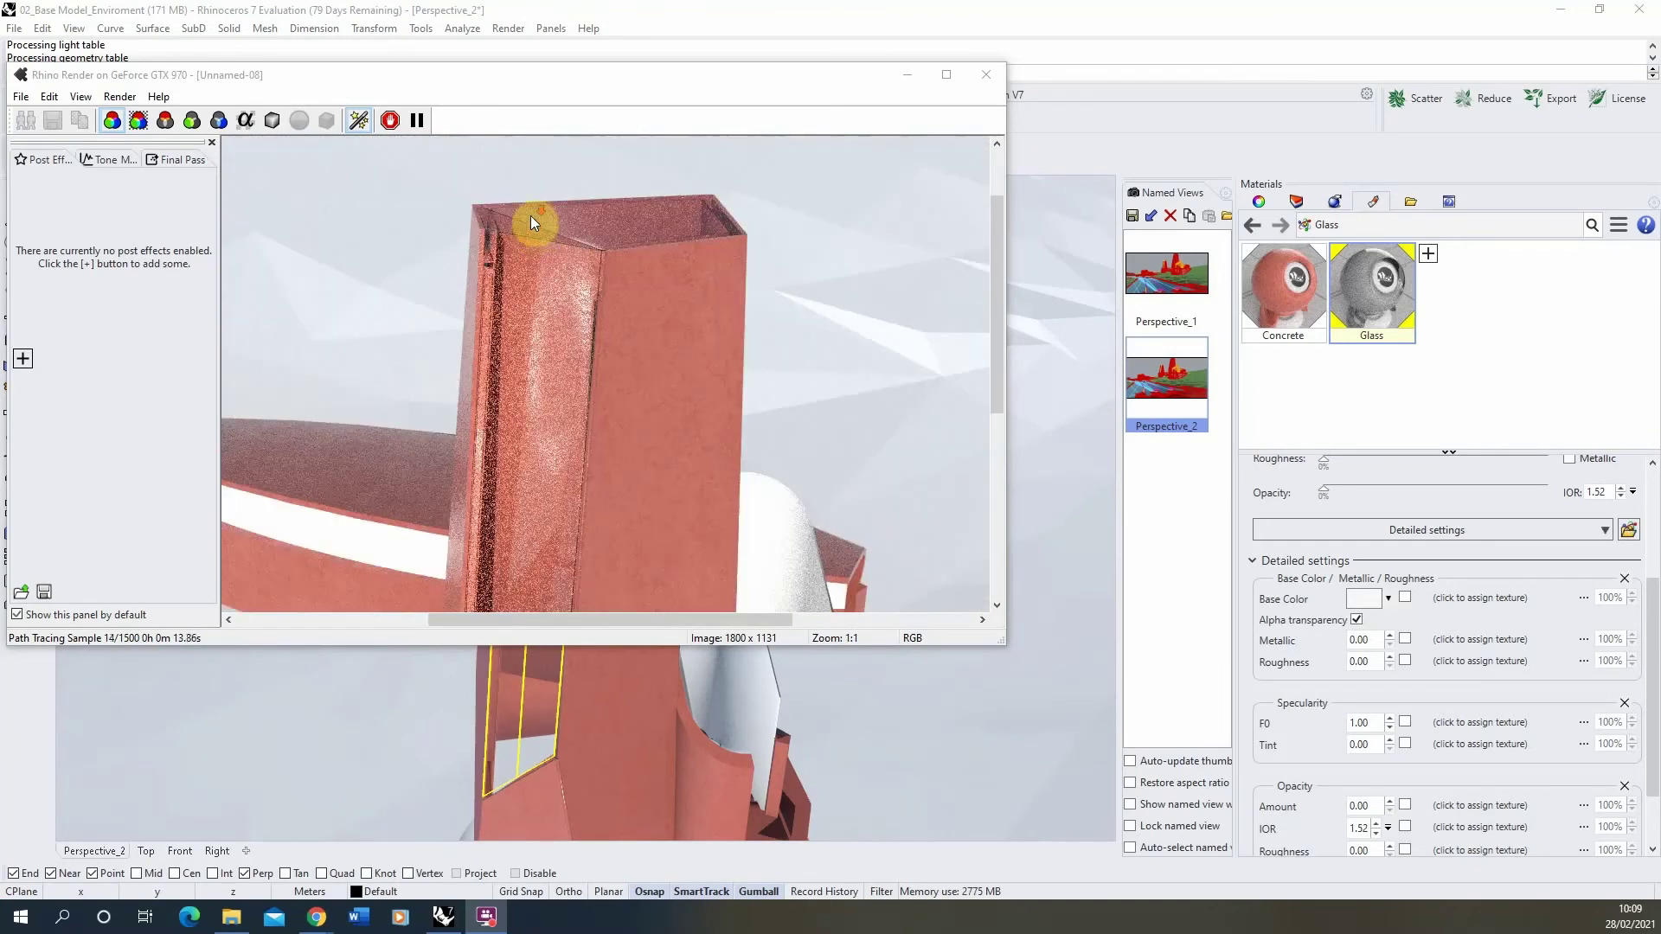
pyautogui.scroll(-3, 545, 251)
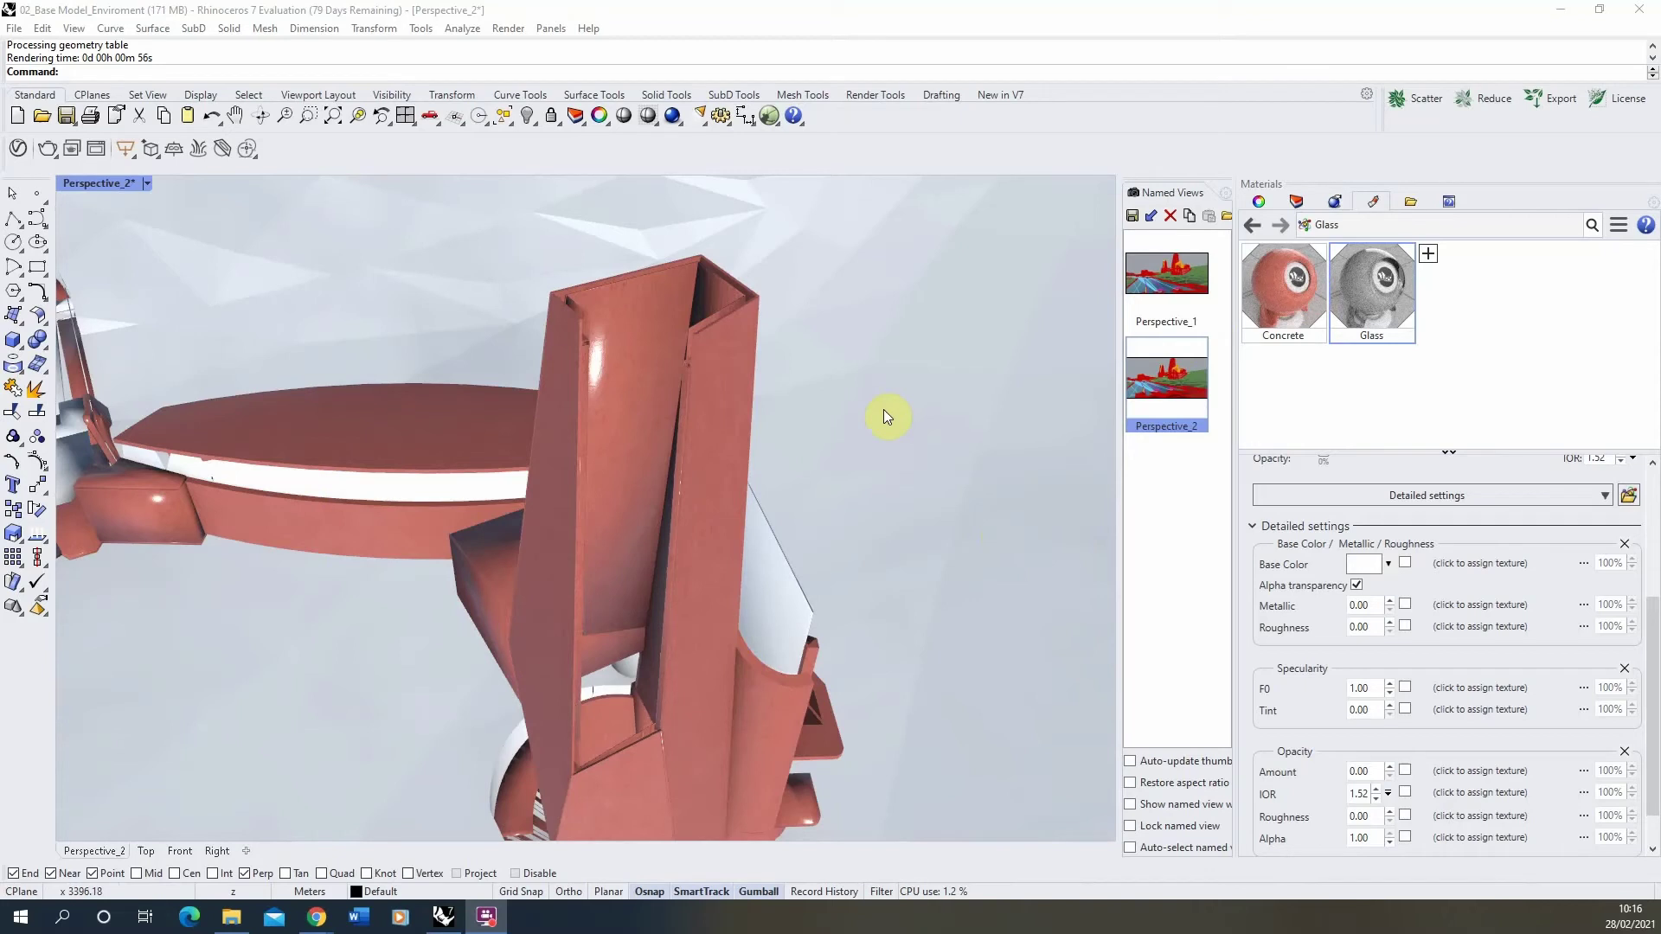
# - Tick the Glass layer under Assign to Layers for the Glass material, then restore Perspective_2
pyautogui.rightClick(1390, 282)
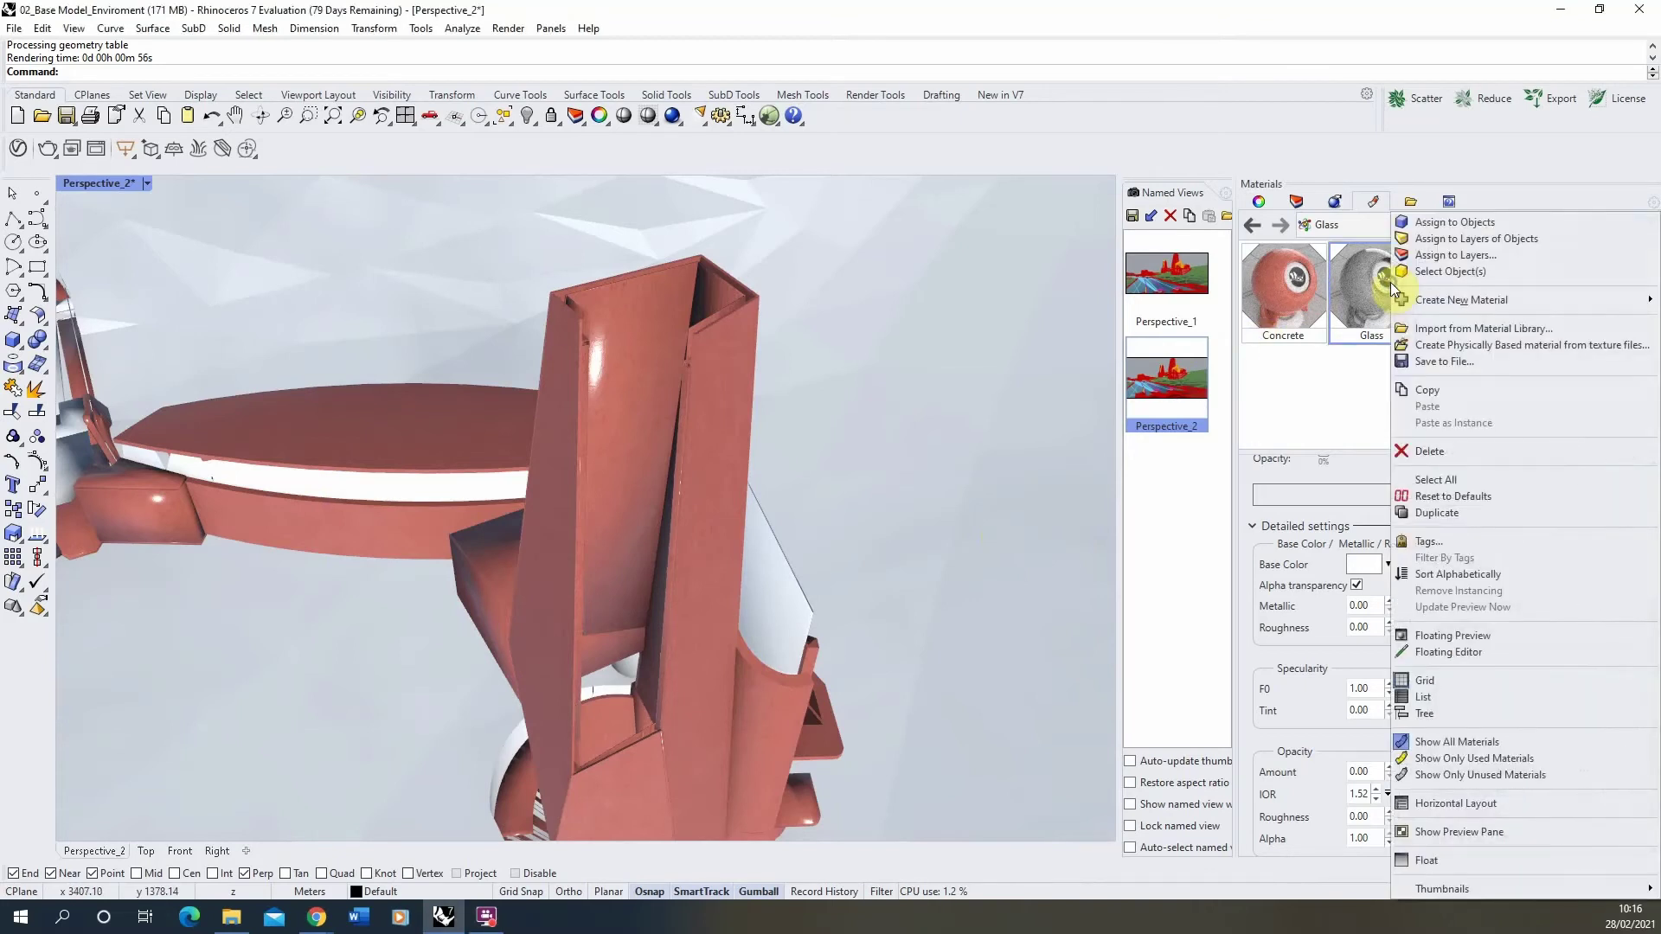
pyautogui.click(1433, 256)
pyautogui.click(733, 396)
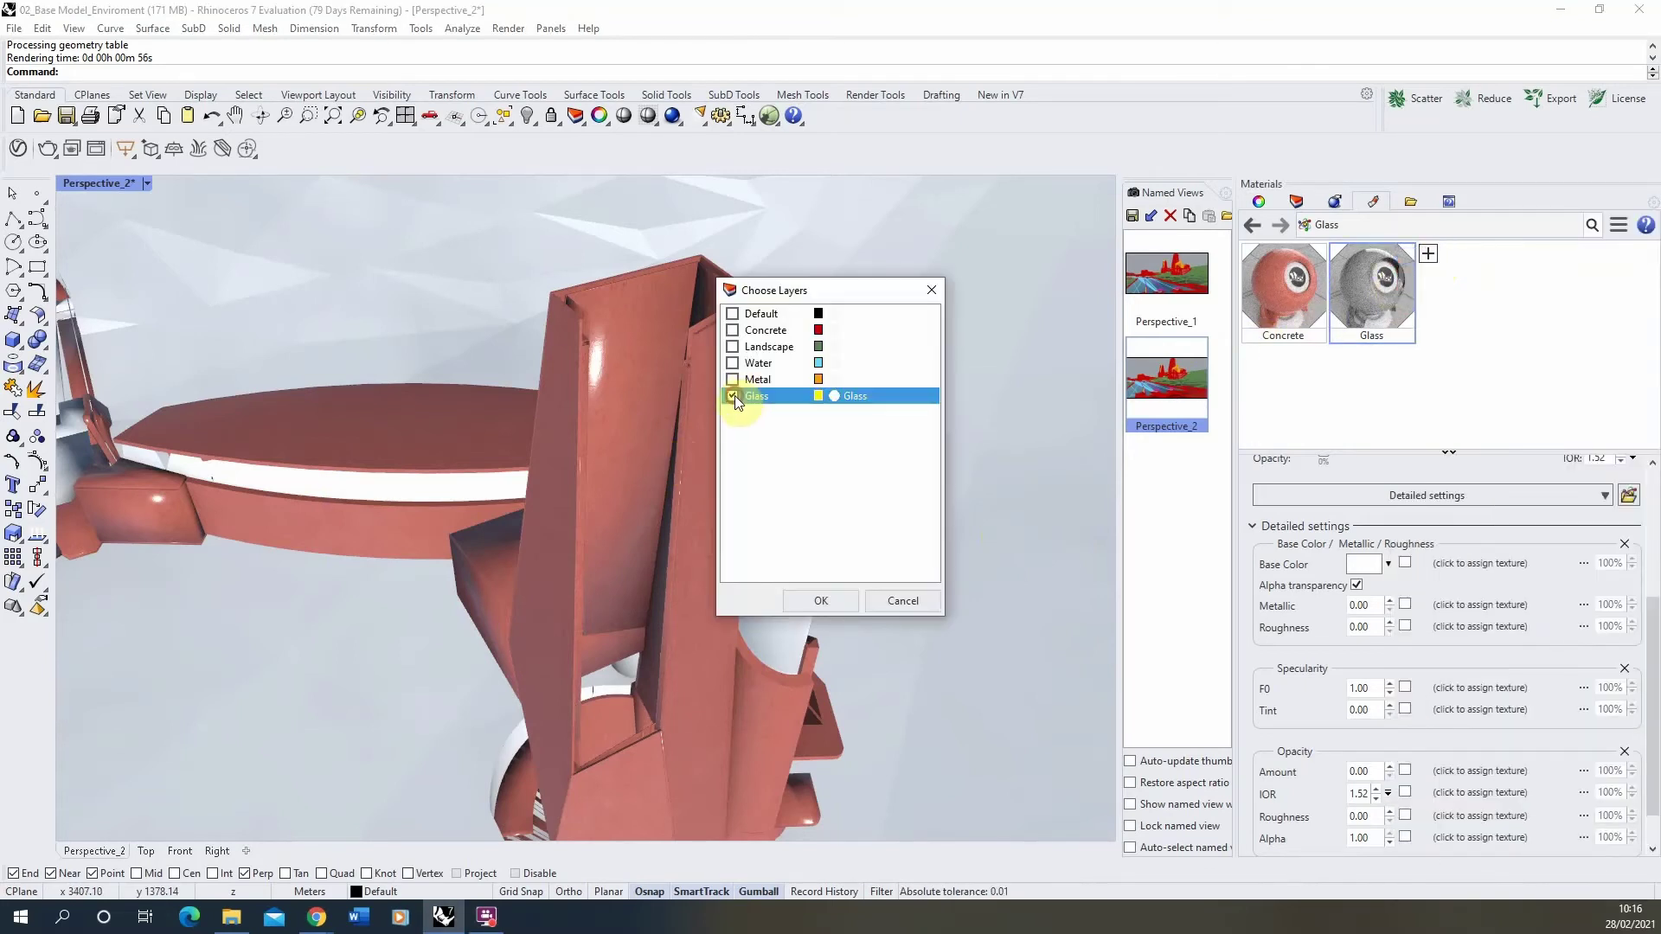
pyautogui.click(825, 600)
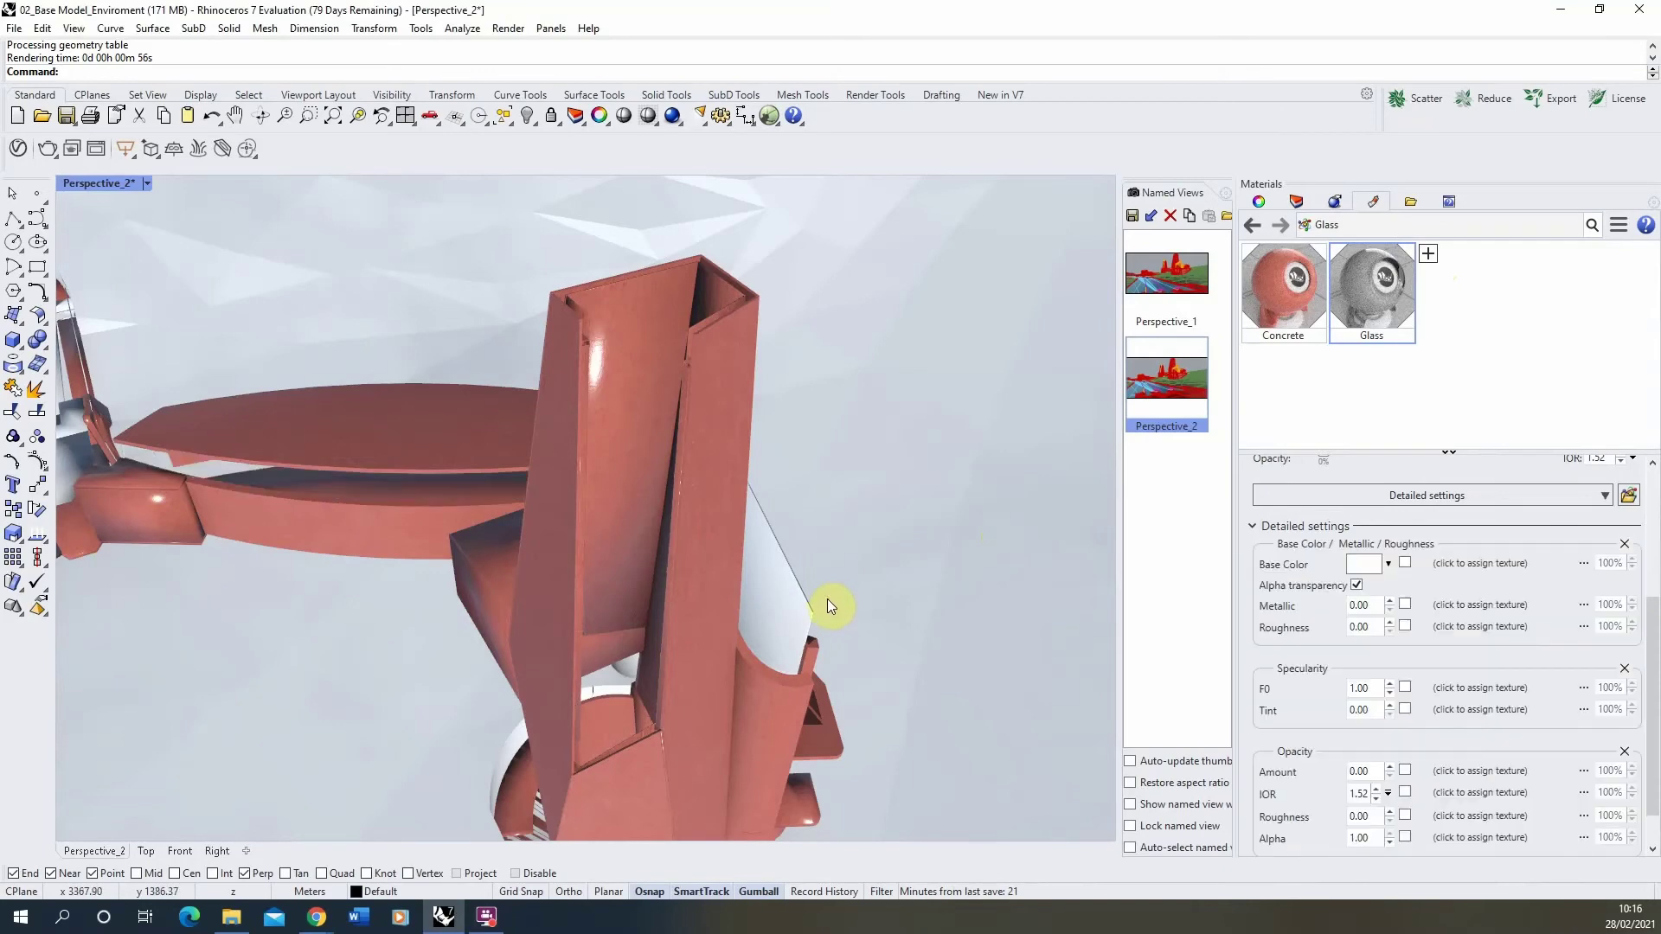
pyautogui.moveTo(868, 562); pyautogui.dragTo(557, 347, button='right')
pyautogui.doubleClick(1159, 374)
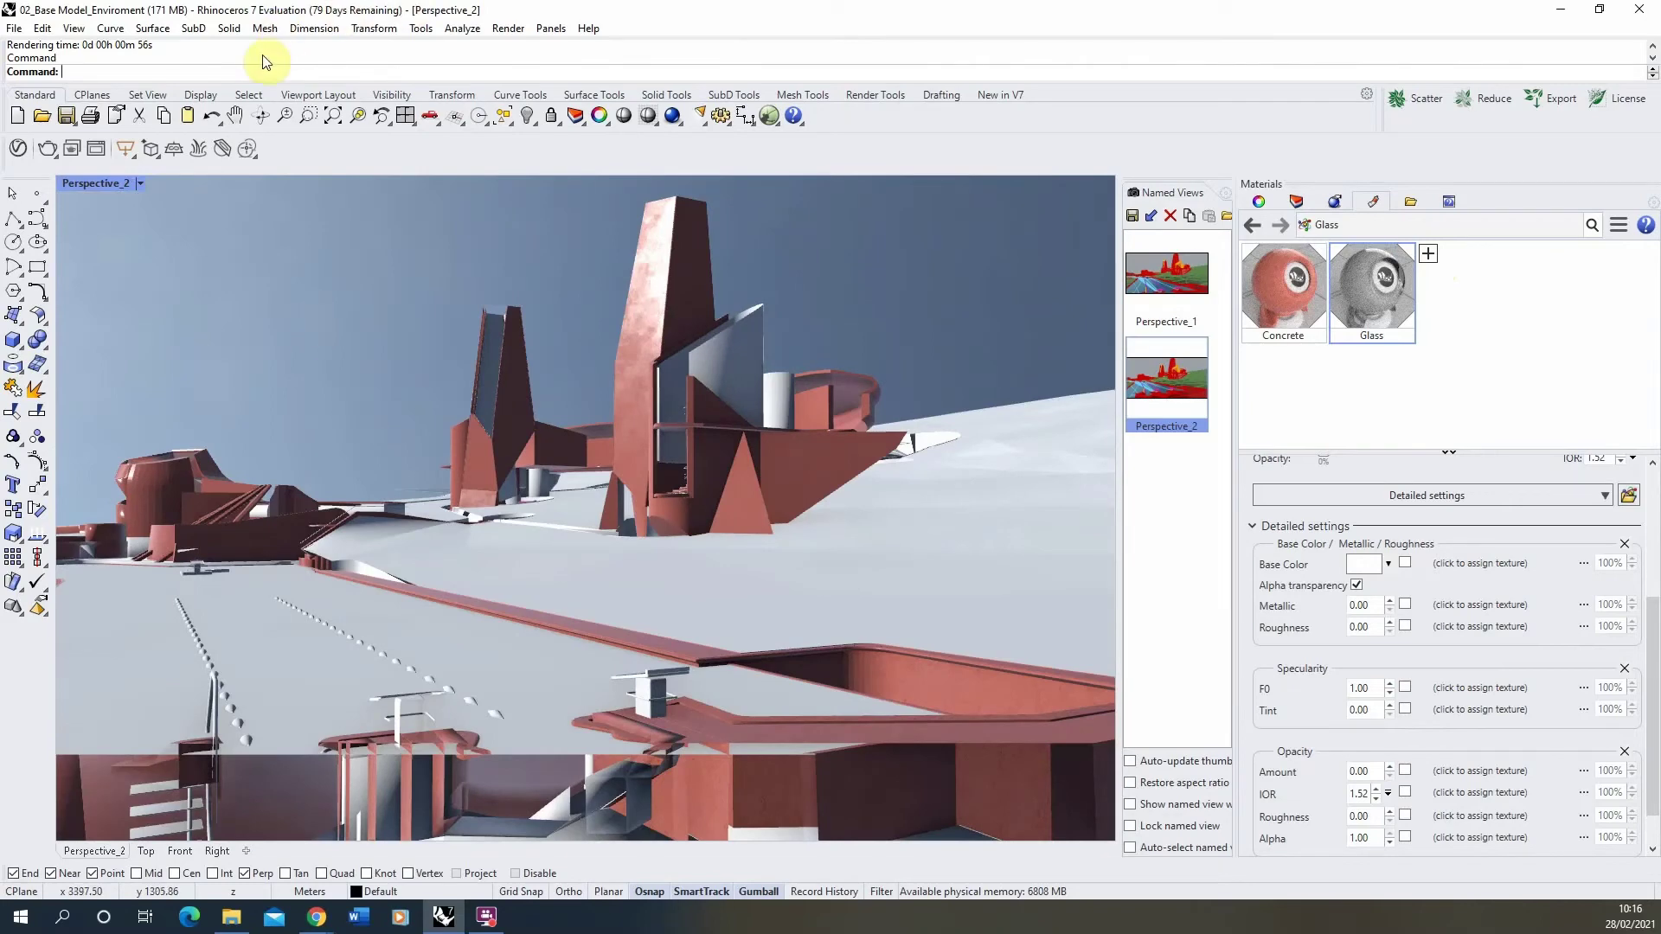
# - Run Render Preview from the Render menu on the restored Perspective_2 scene
pyautogui.click(508, 28)
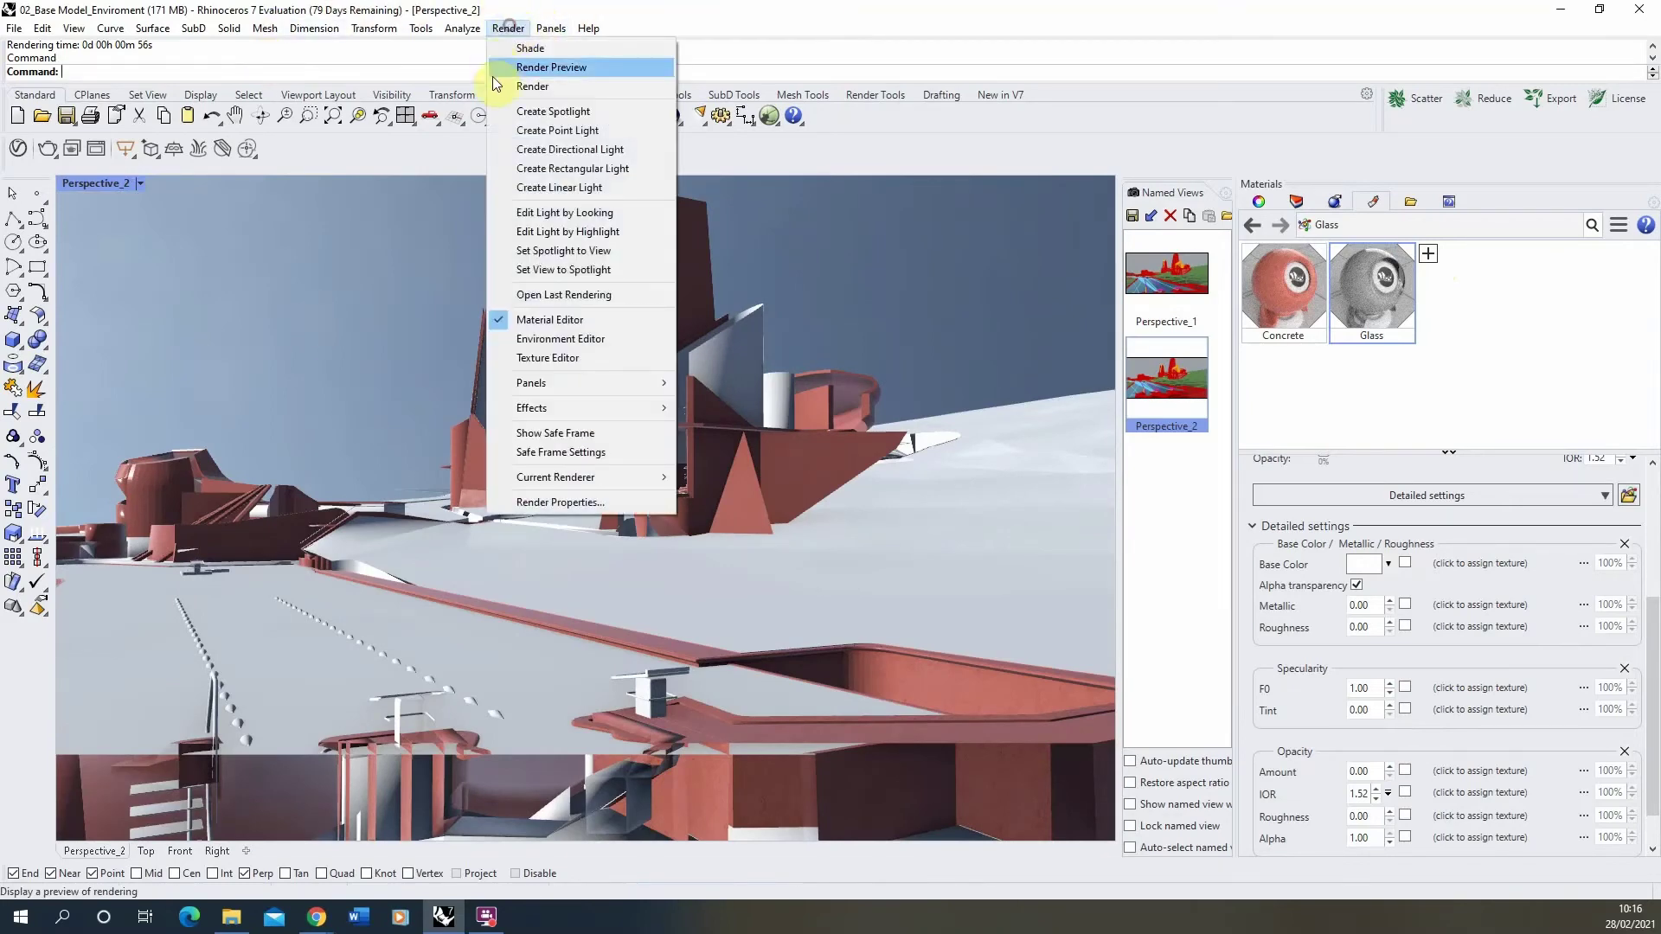
pyautogui.click(557, 69)
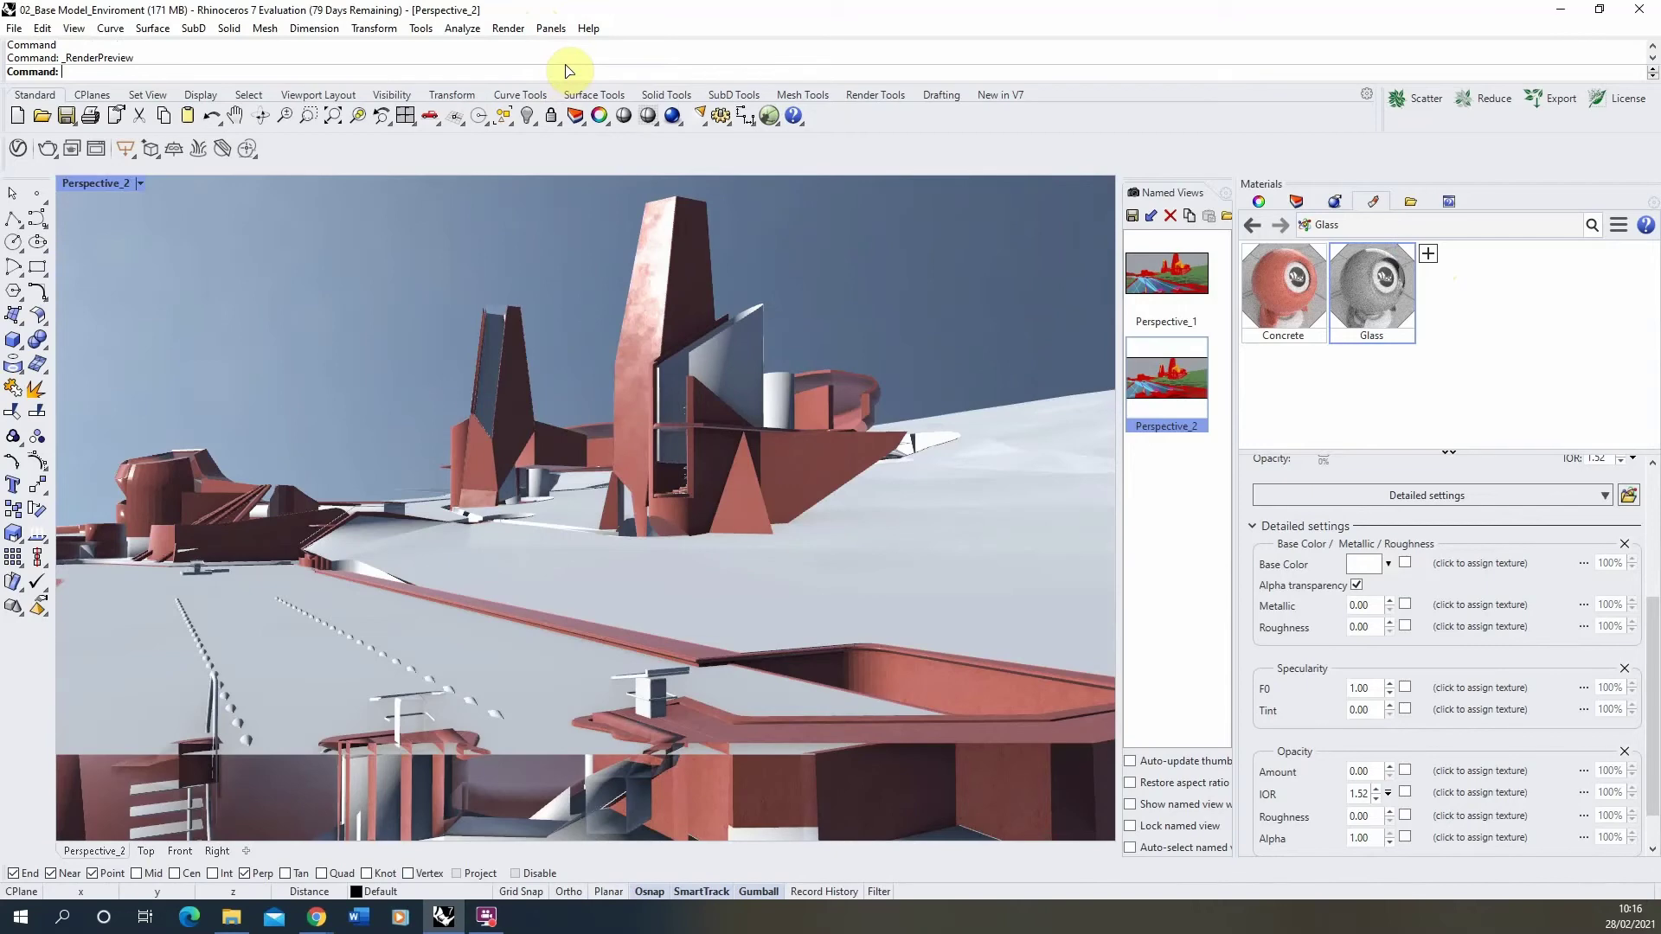